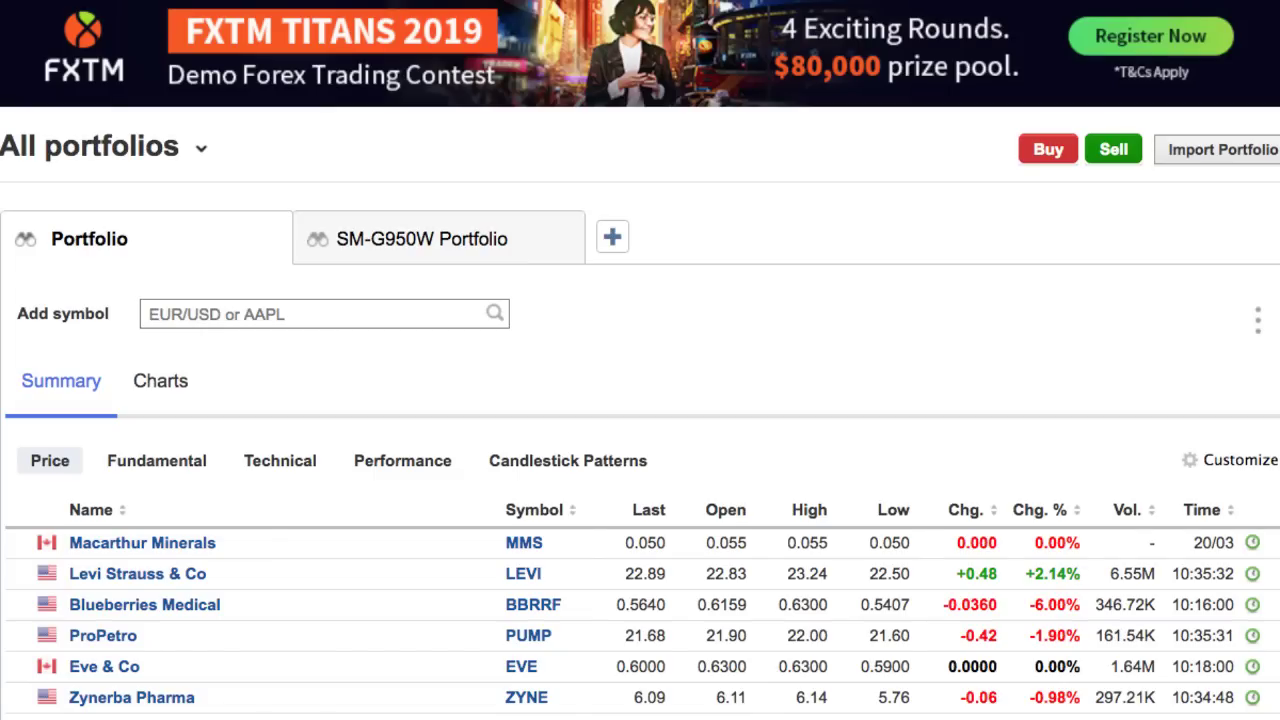
Step: Review the portfolio's stock prices ranked by percentage change, covering both the biggest losers and the biggest gainers
scroll(640, 360, down, 2)
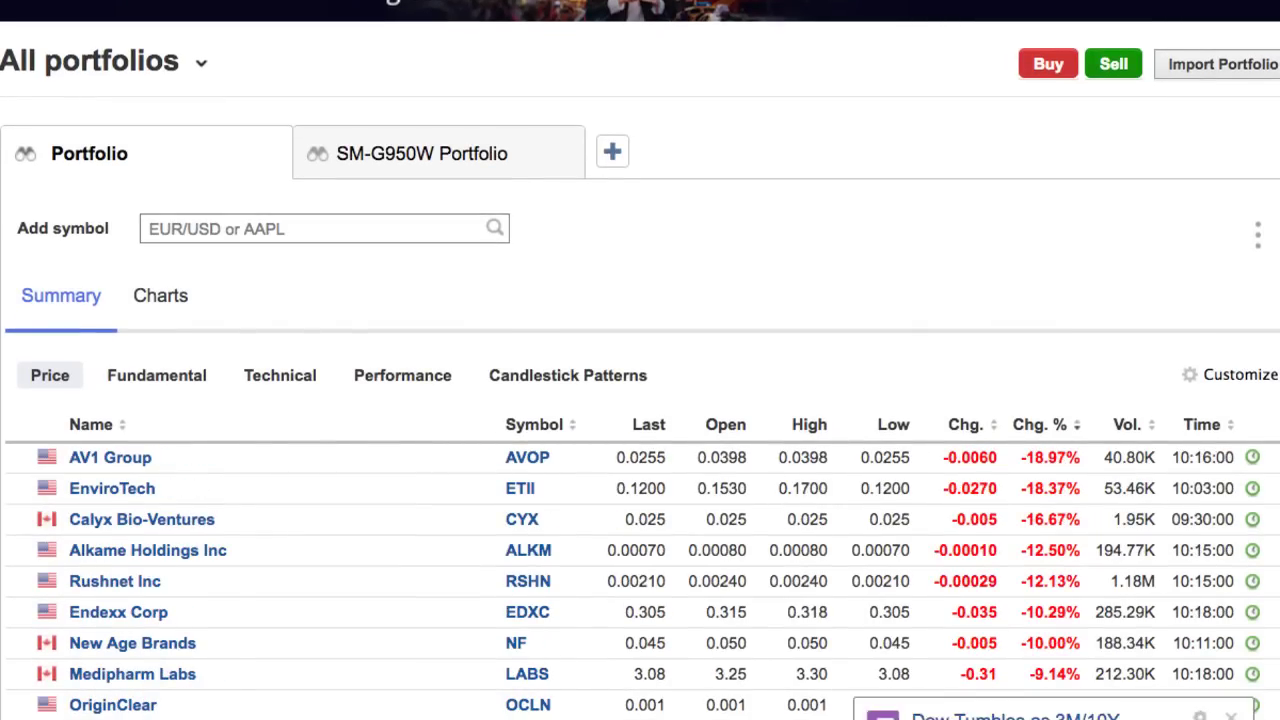
scroll(640, 360, down, 6)
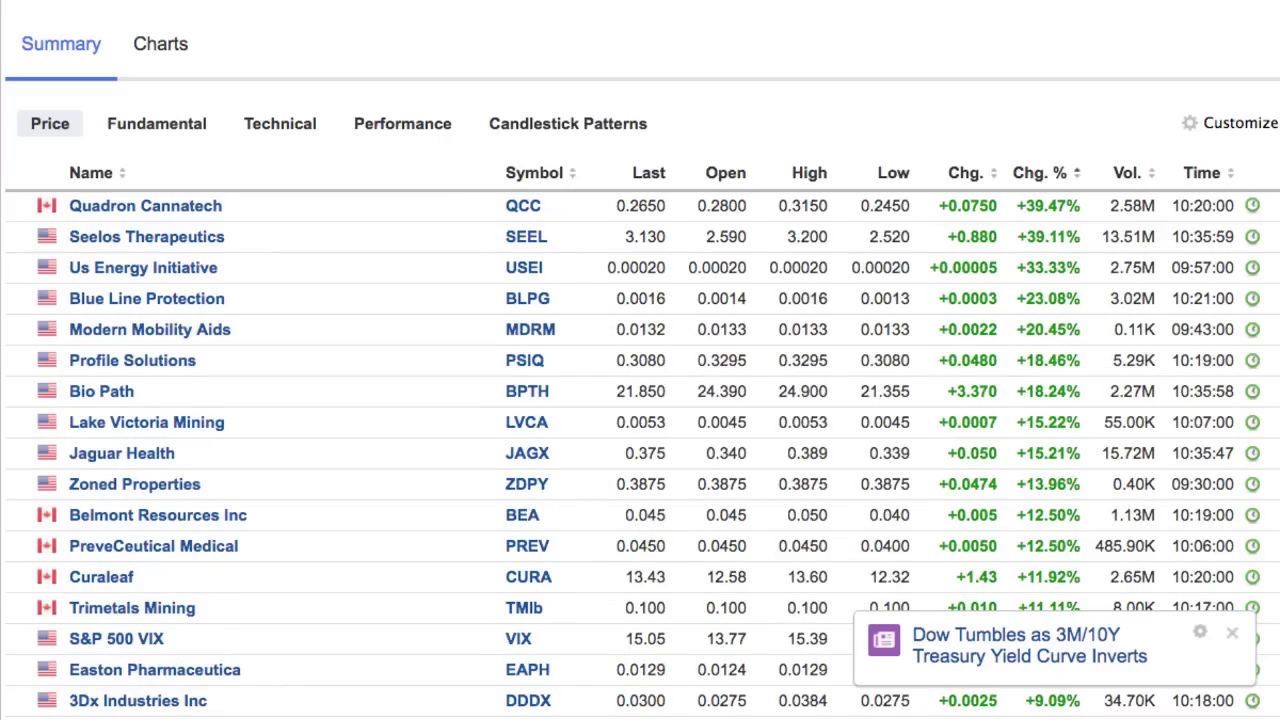
scroll(640, 400, down, 2)
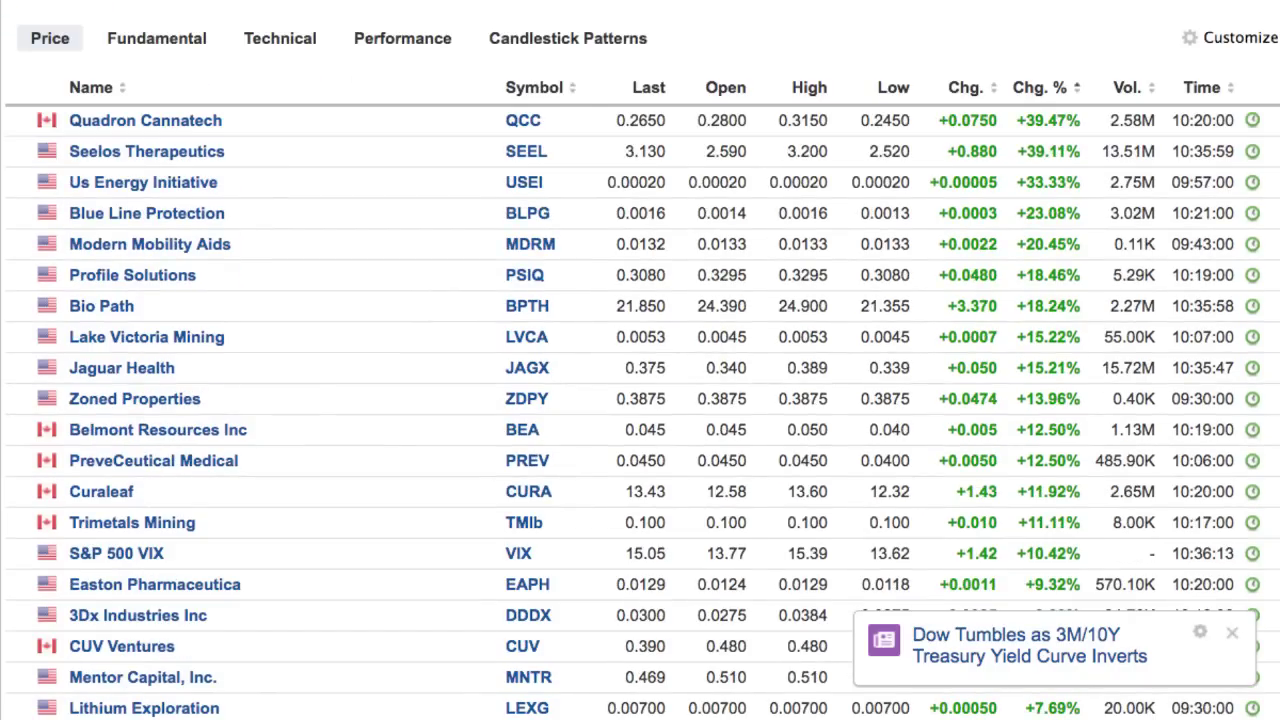
scroll(240, 78, down, 1)
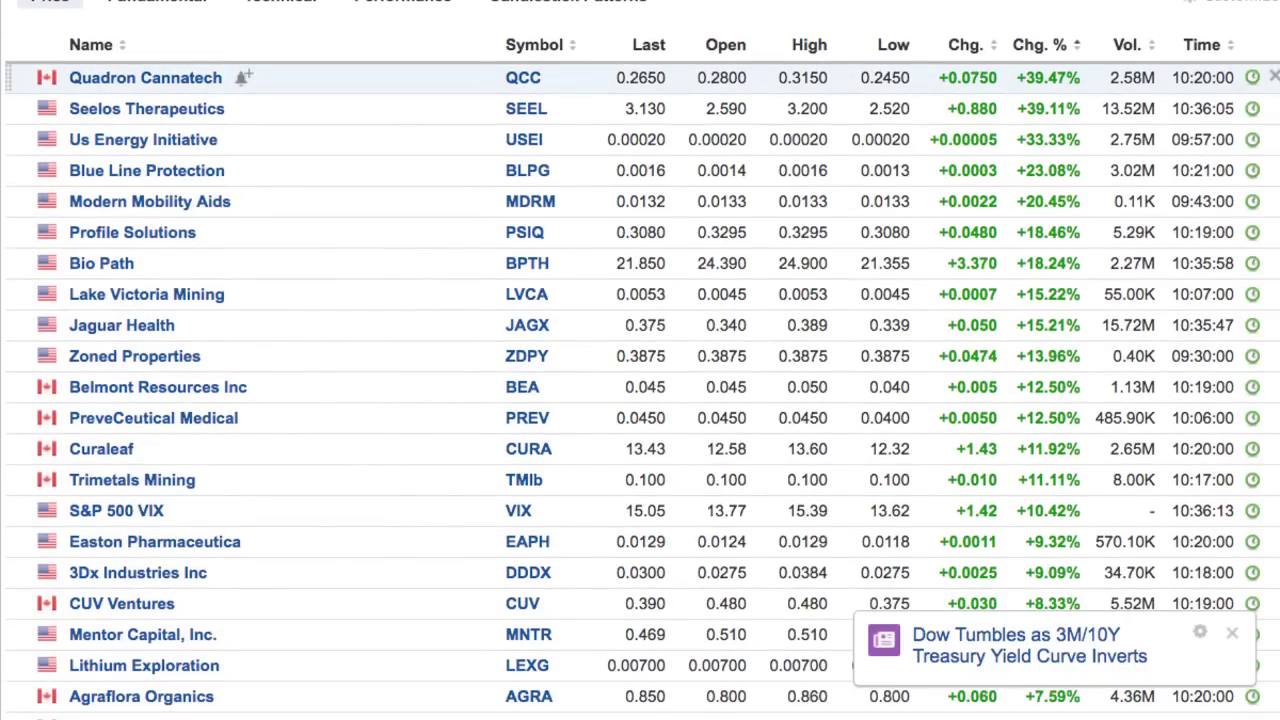
scroll(240, 78, down, 1)
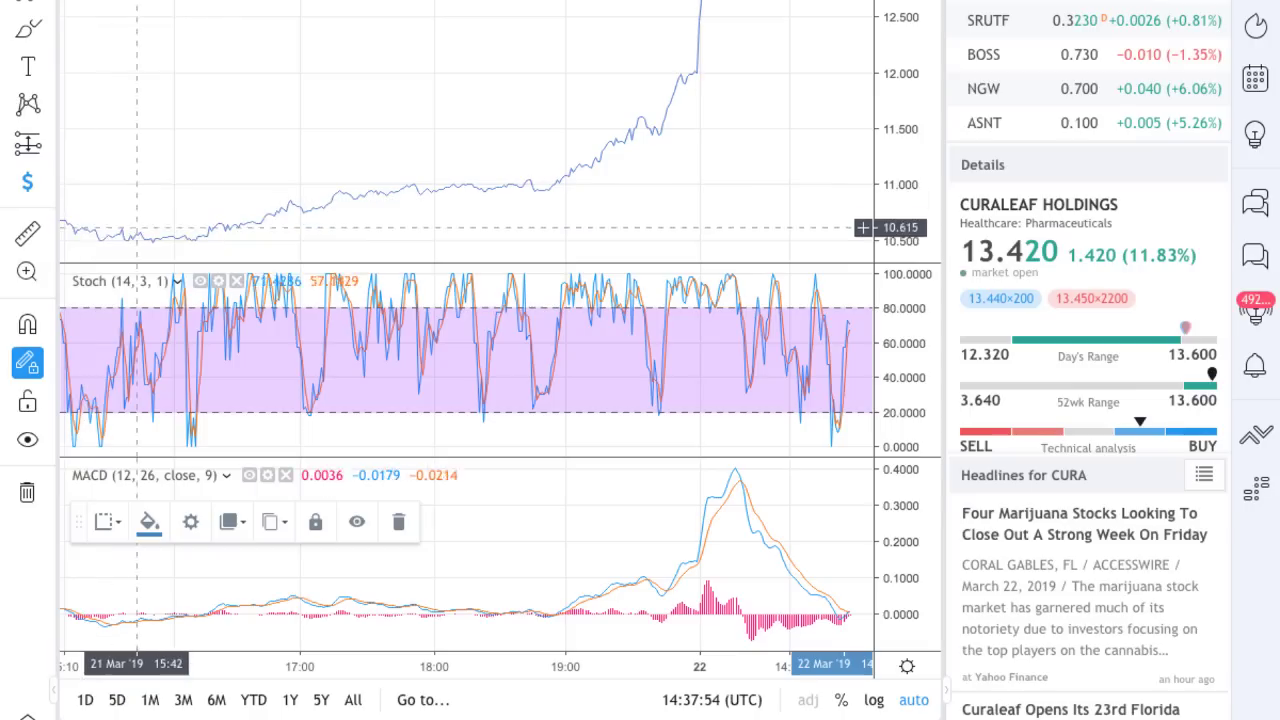
Step: On TradingView's Curaleaf chart, place a dollar icon at about 10.500 on 21 Mar and draw a rising trend line from it
click(201, 241)
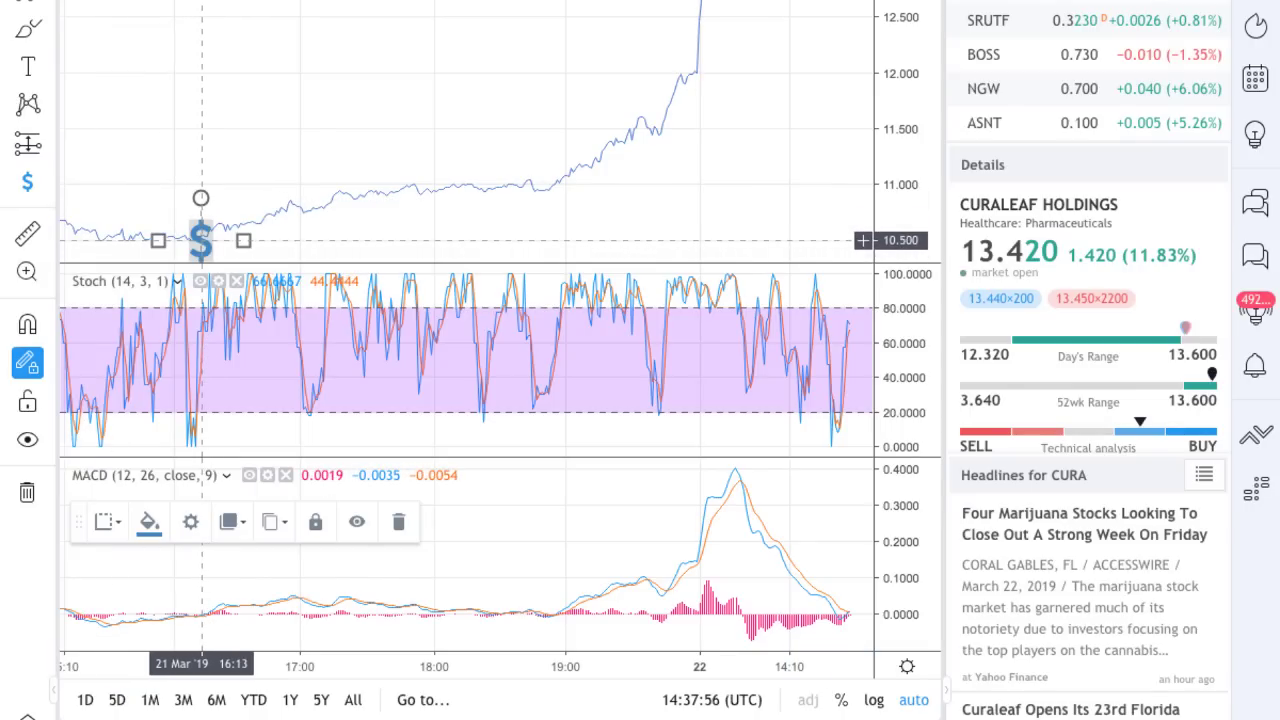
click(27, 28)
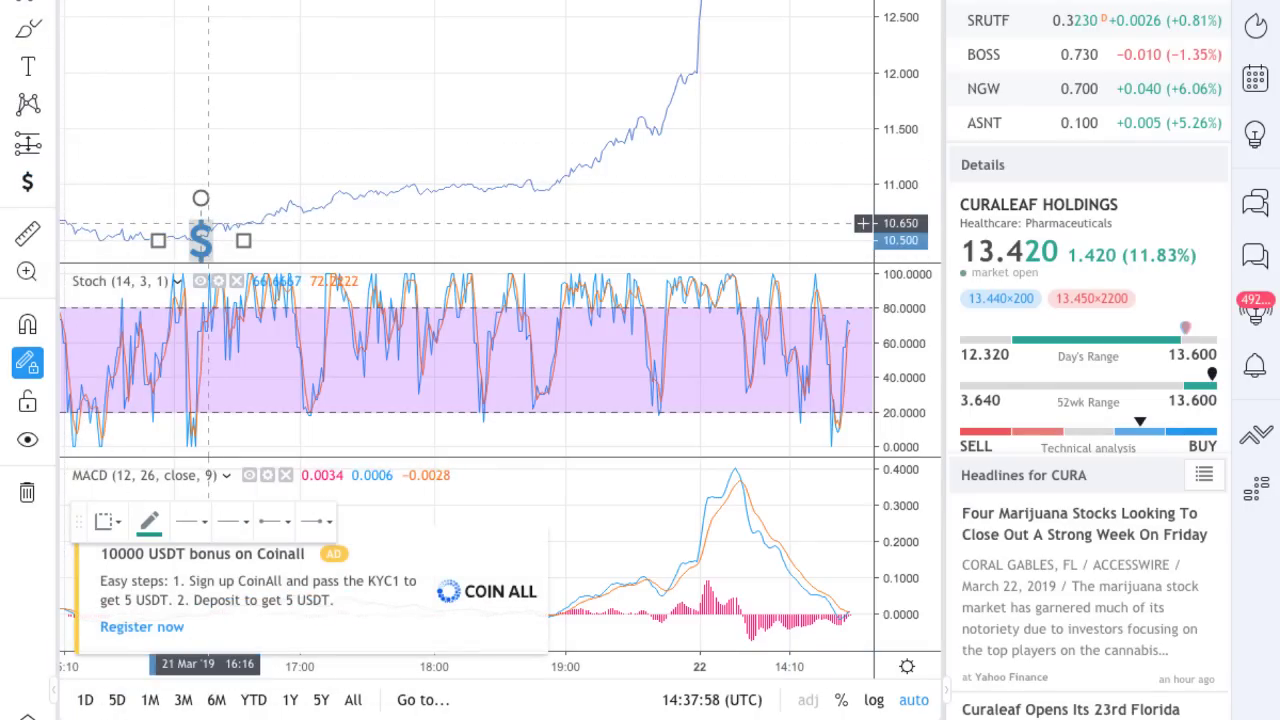
mouse_move(207, 240)
mouse_down()
mouse_move(705, 2)
mouse_move(829, 4)
mouse_up()
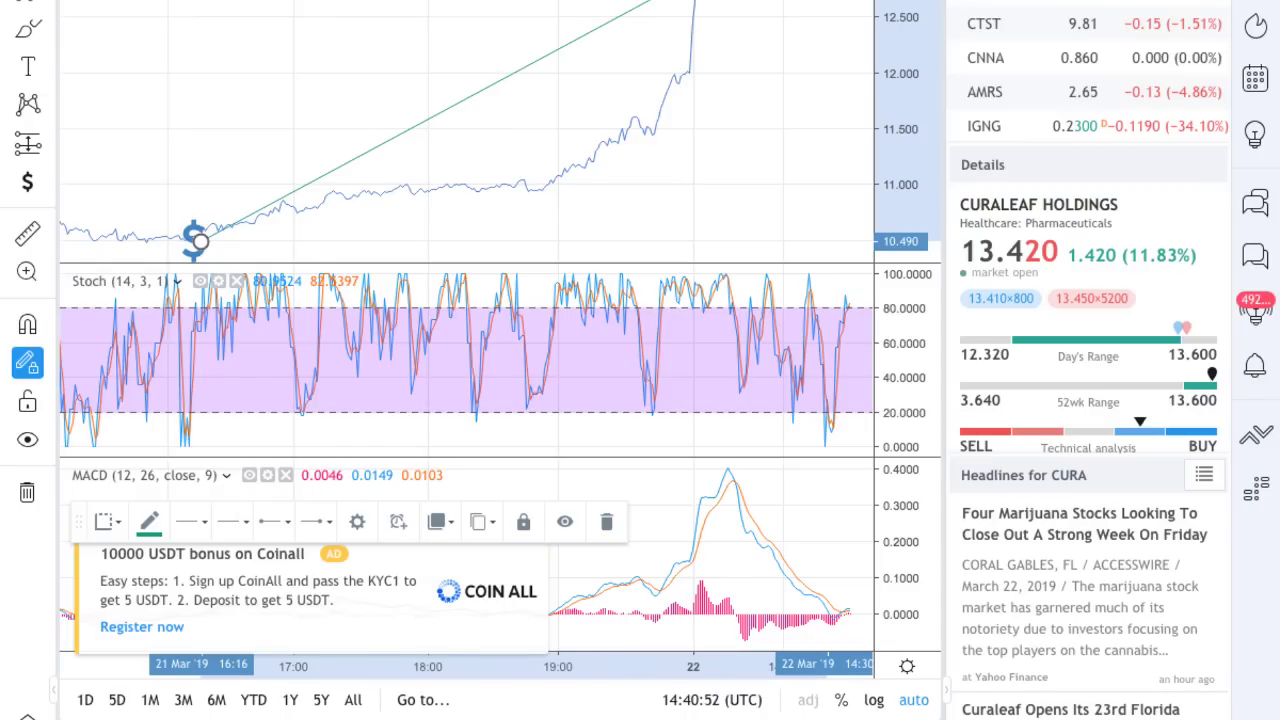
Step: Open the IGNG chart and draw trend lines descending to the 22 Mar low at about 0.2136 and rising steeply from about 0.2151
click(984, 126)
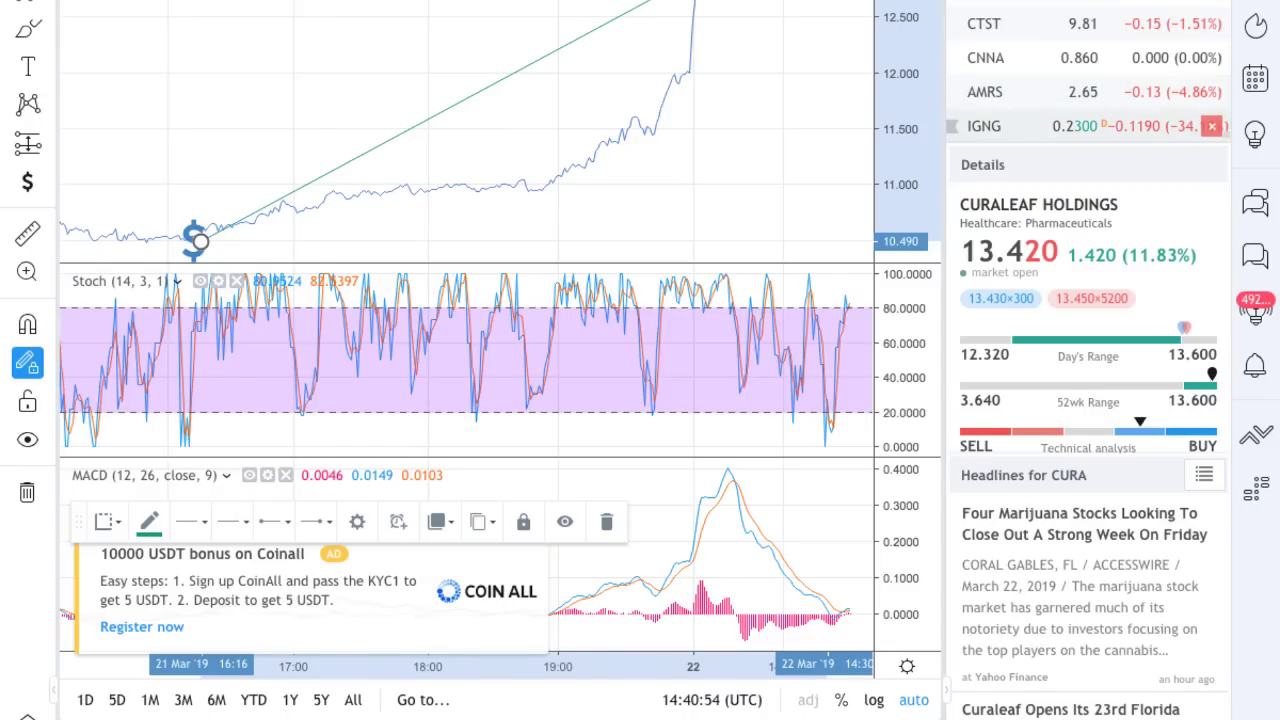
scroll(984, 126, down, 2)
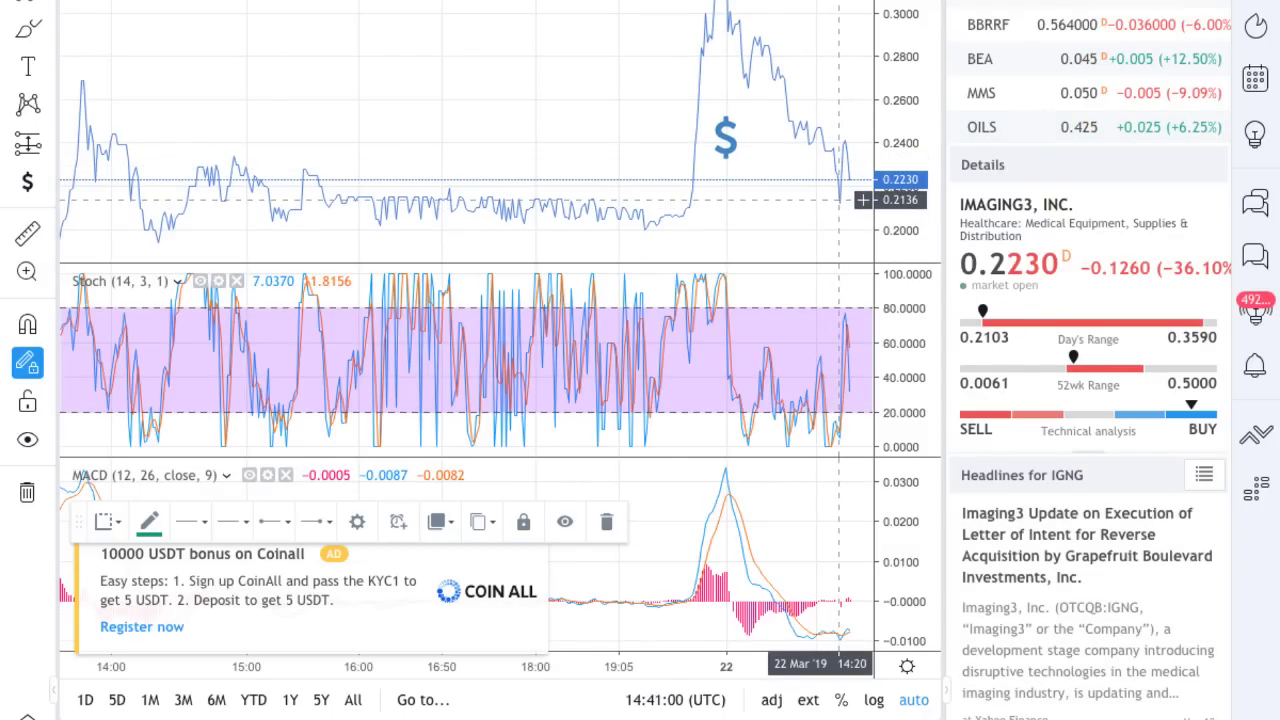
click(838, 200)
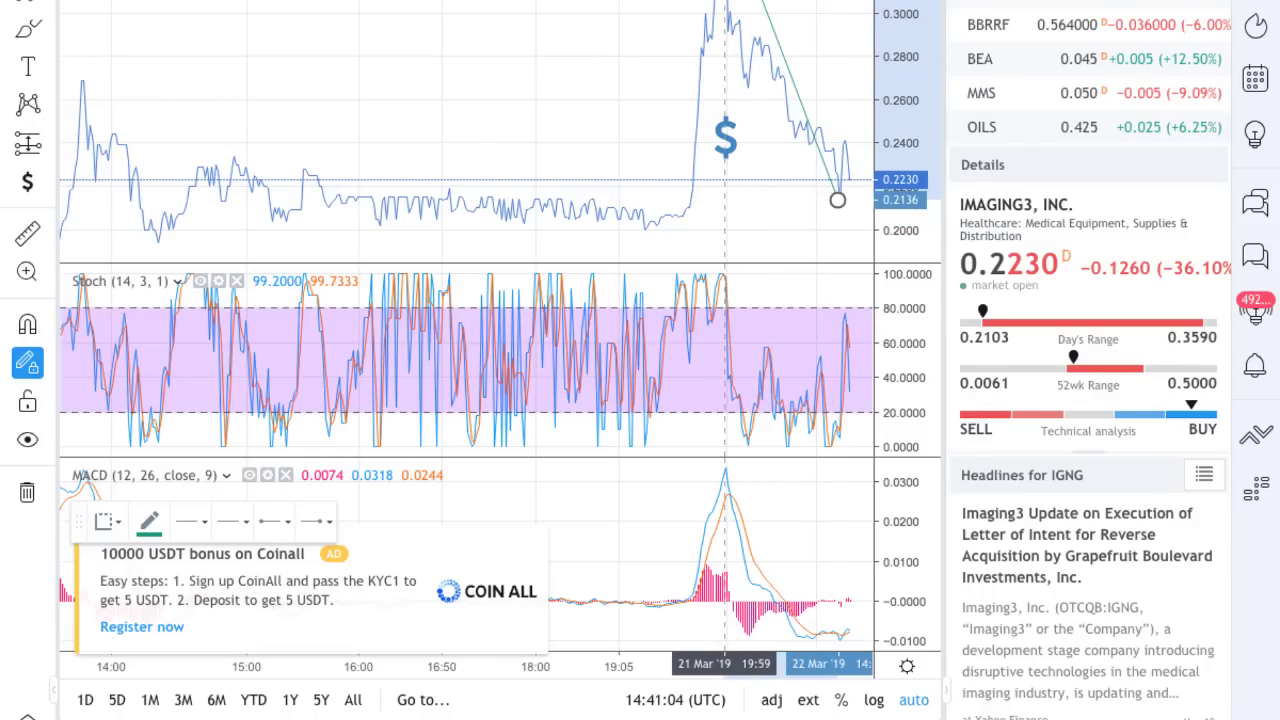
click(761, 2)
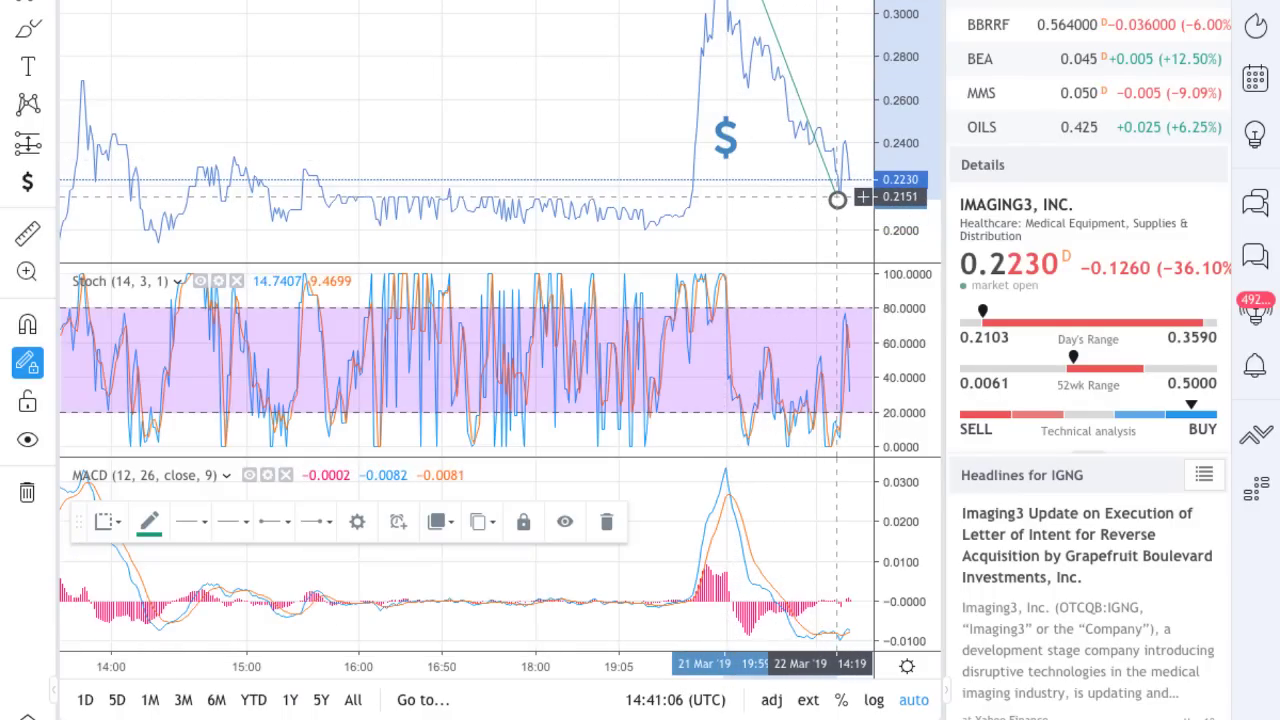
click(838, 197)
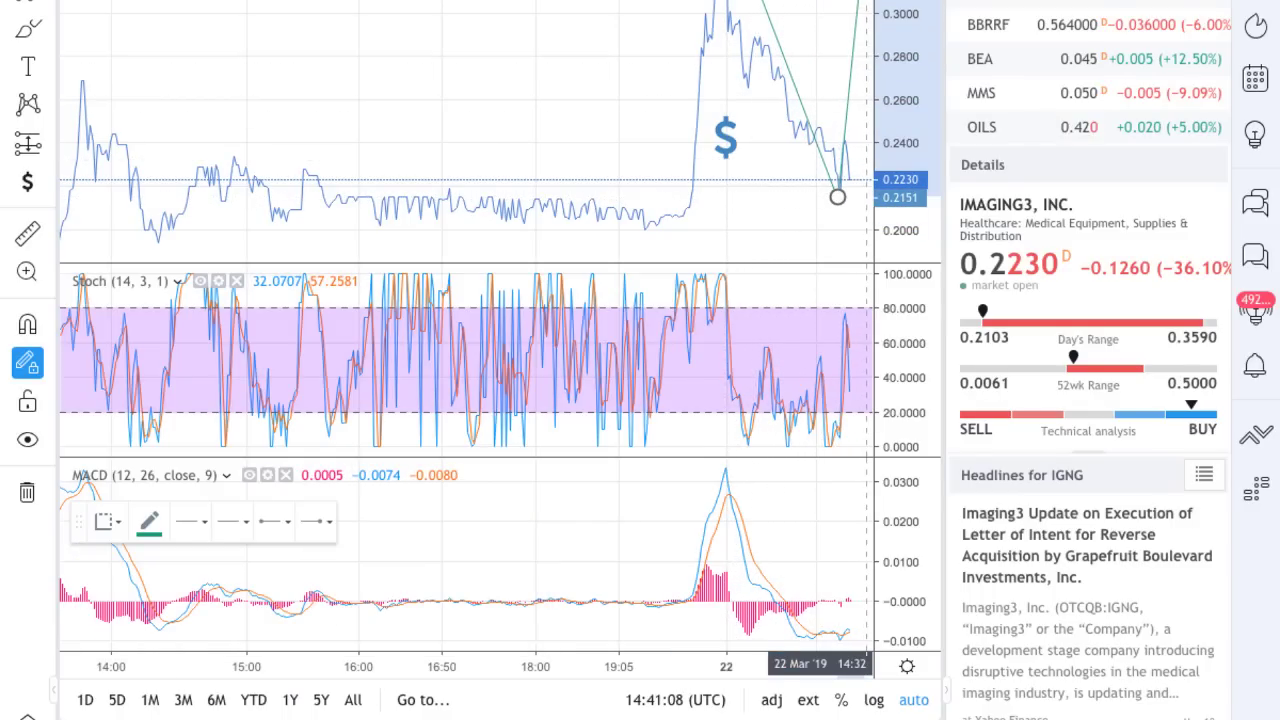
click(858, 2)
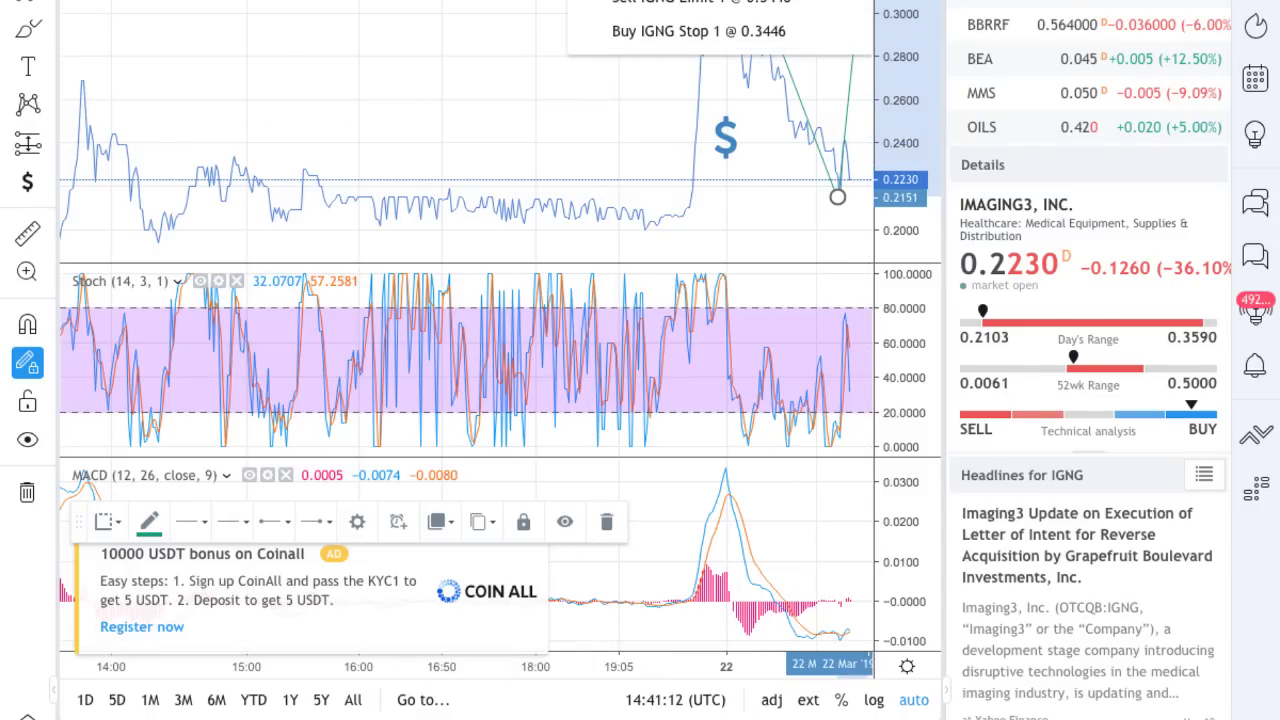
click(435, 360)
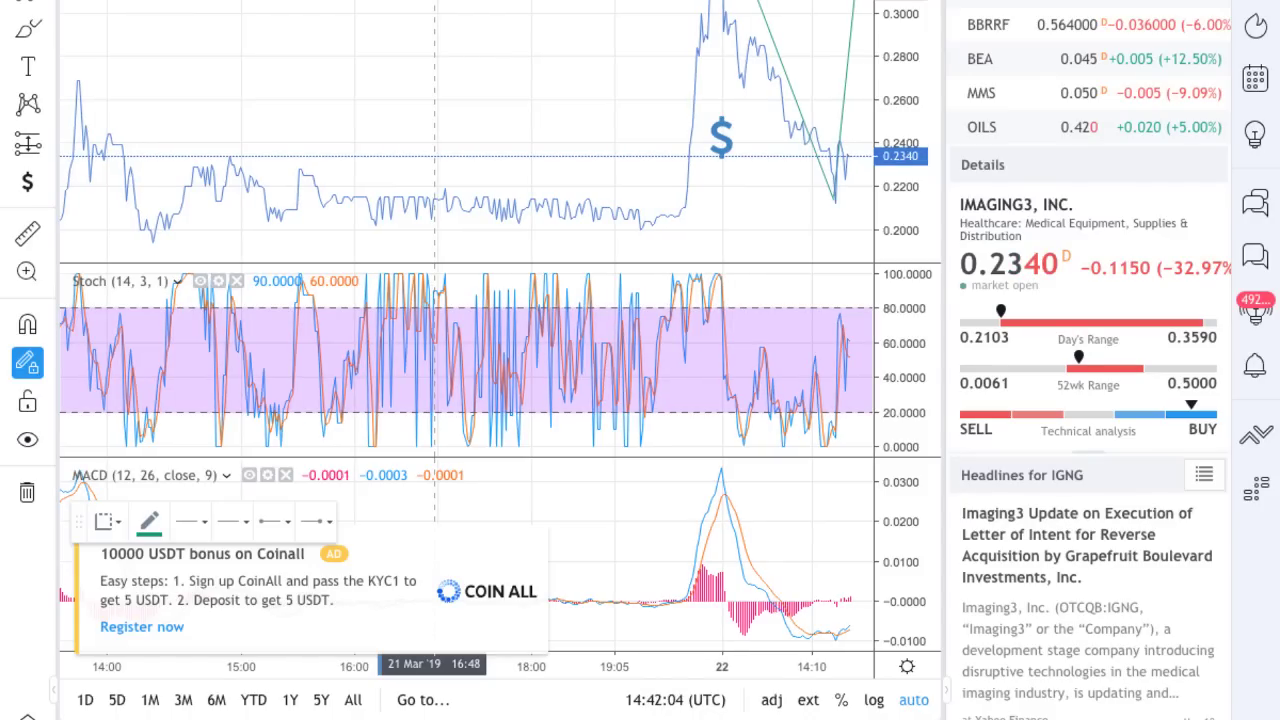
drag(434, 600, 823, 630)
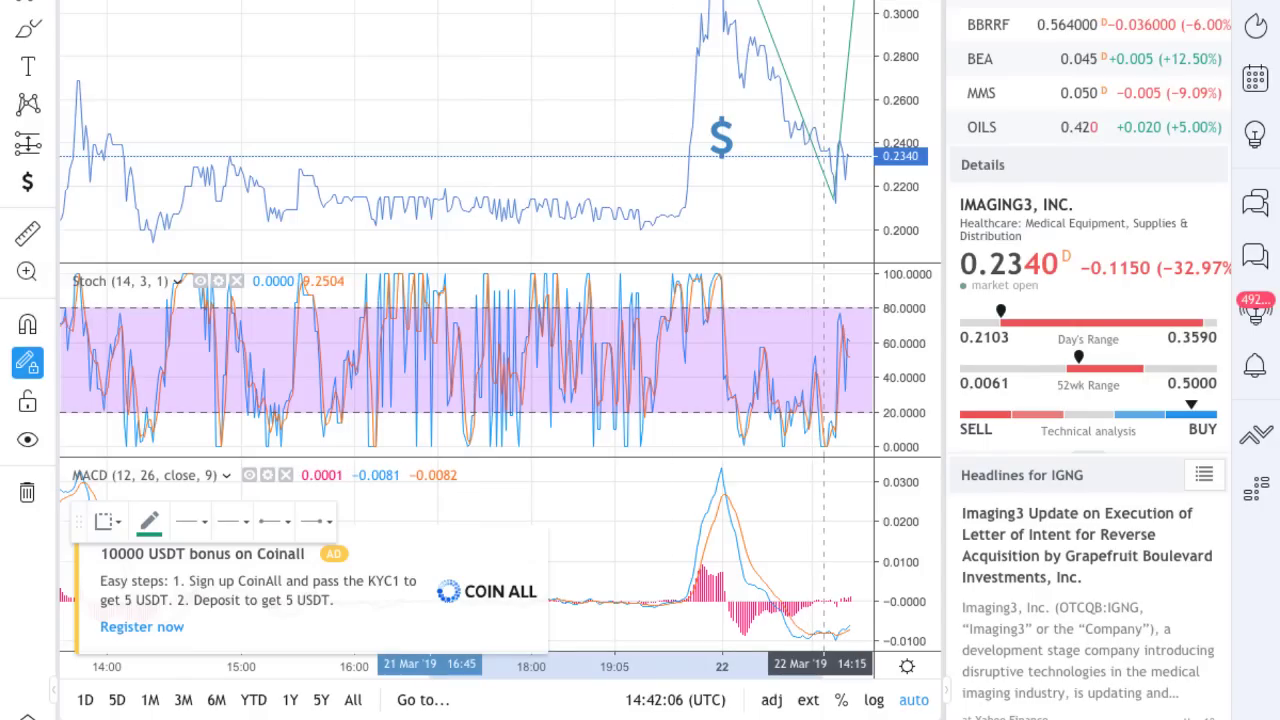
Step: View the watchlist charts of VREO, BBRRF, BEA, IGNG and OILS, and return to VREO
click(1090, 2)
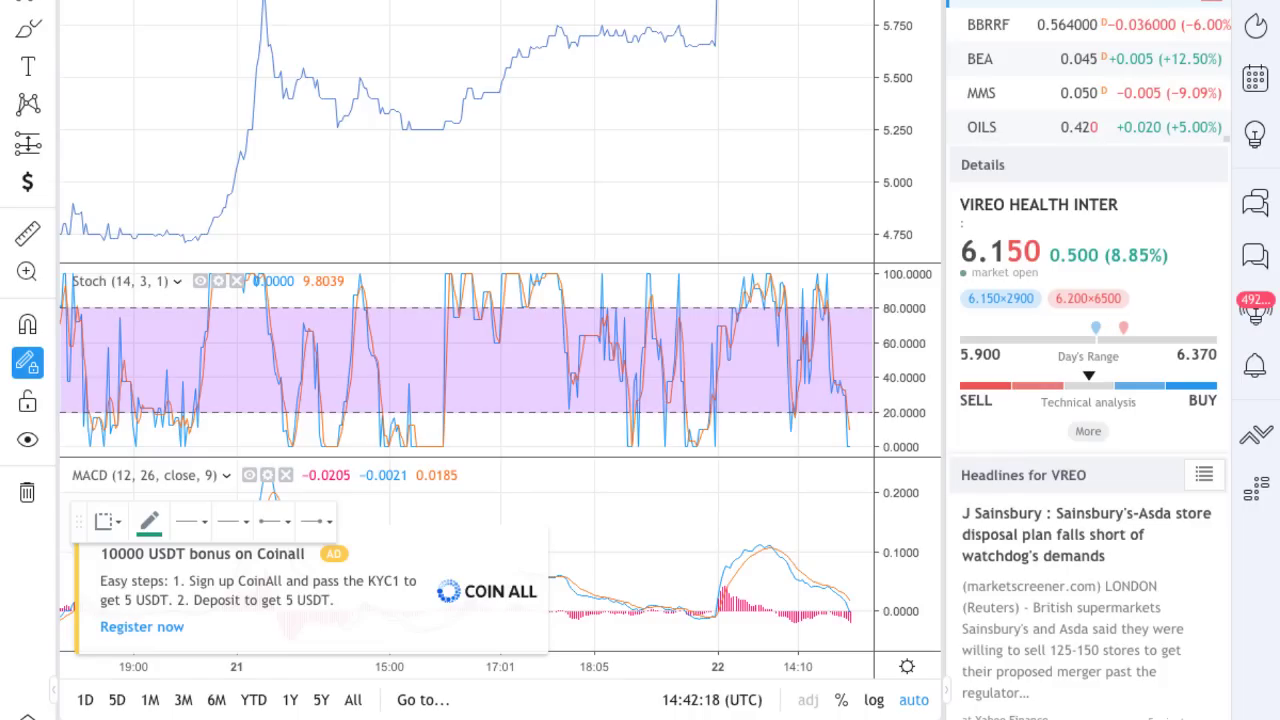
click(1090, 24)
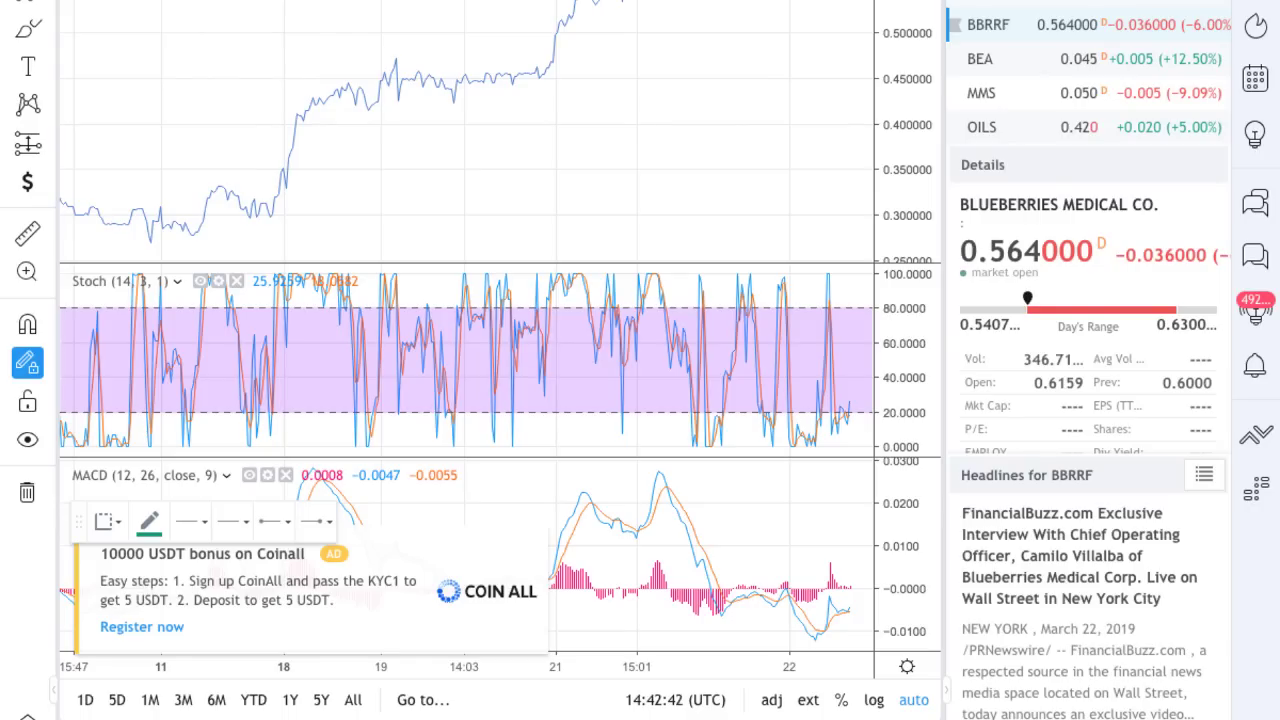
click(1080, 59)
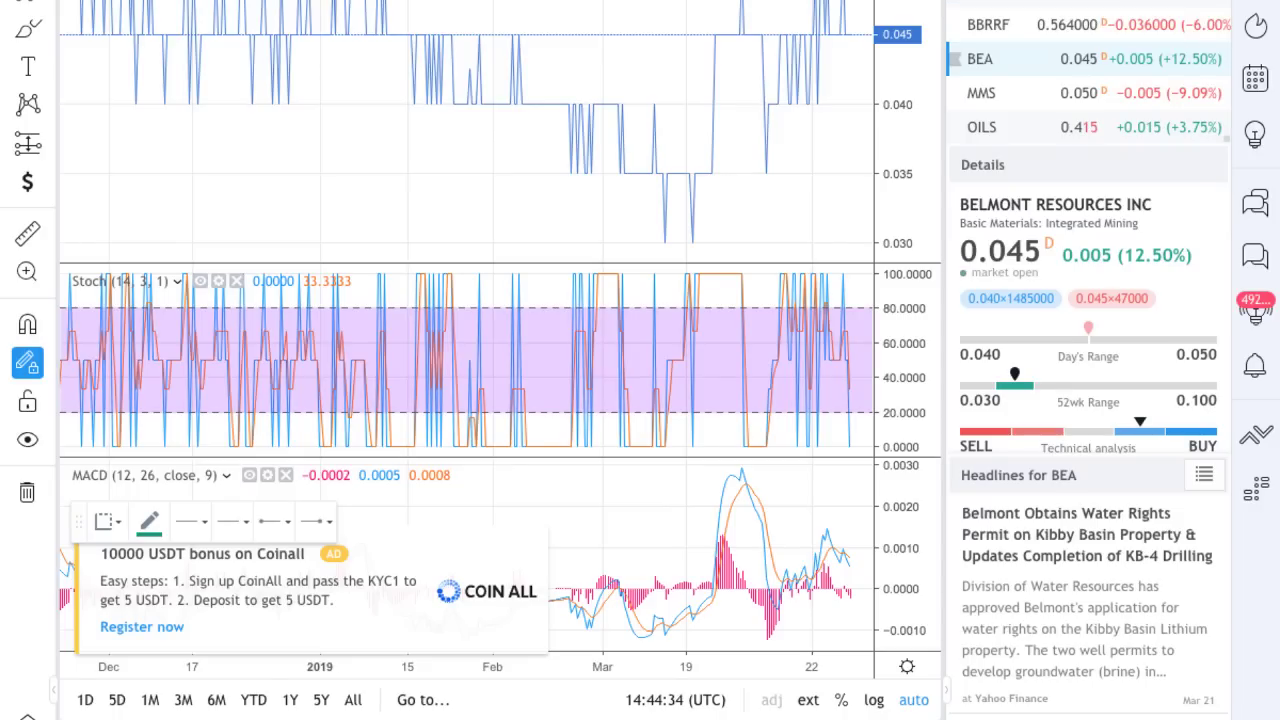
key(space)
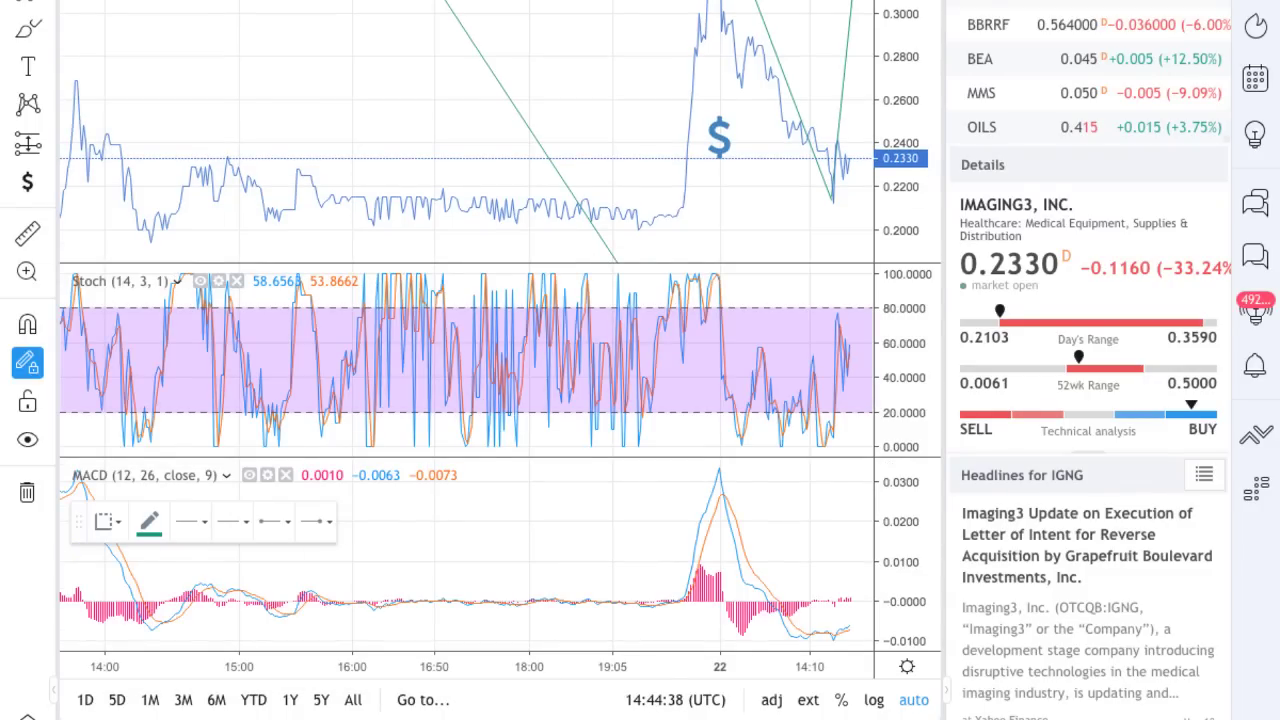
click(1040, 127)
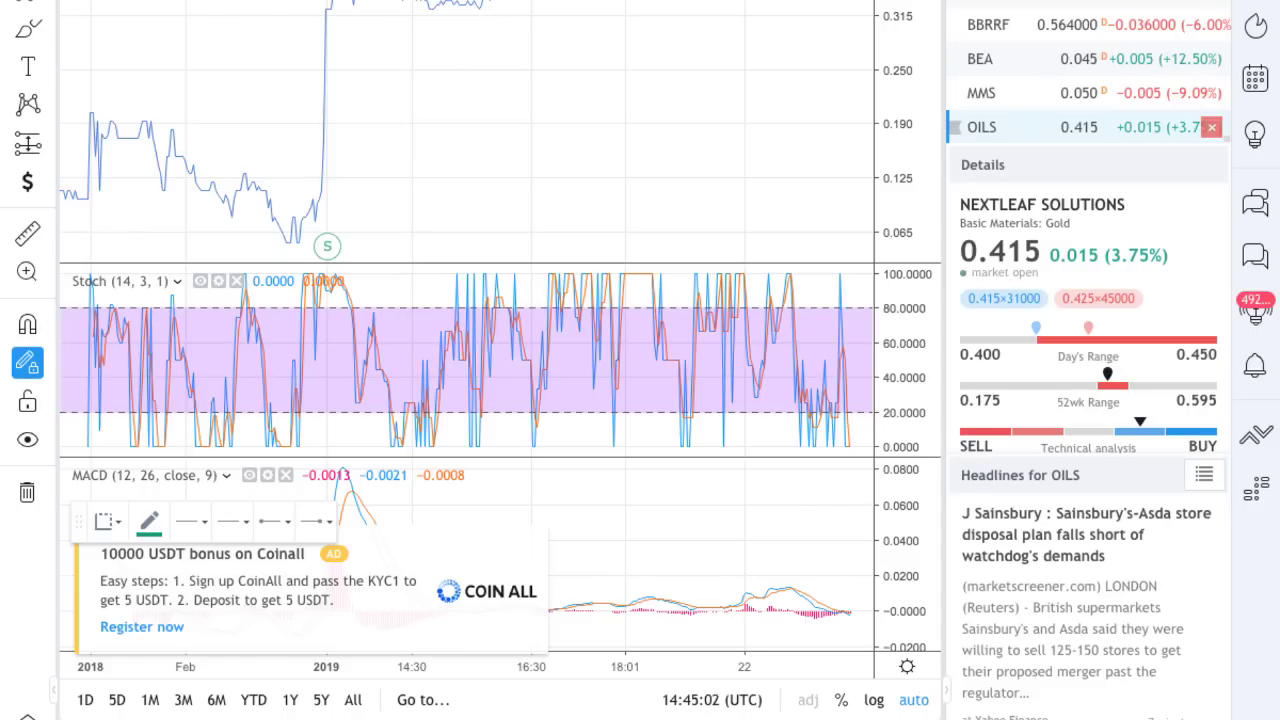
key(Up)
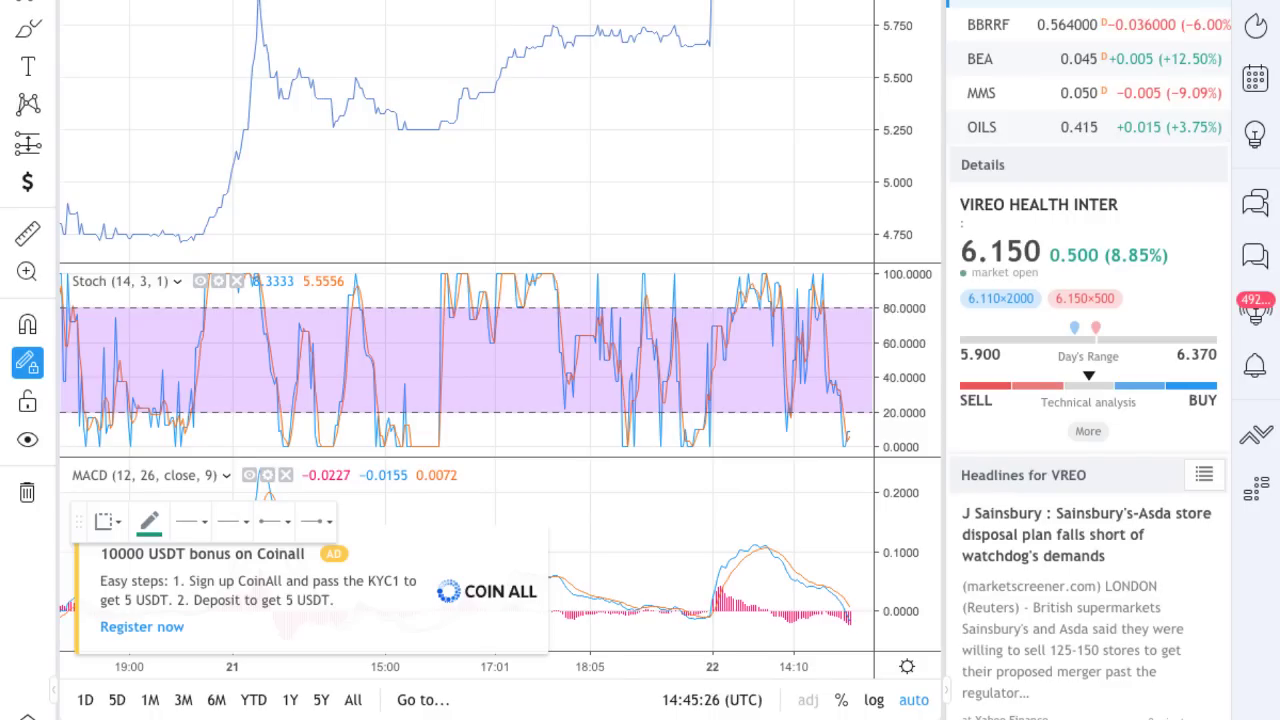
Step: Search for the symbol MMS, dismiss the suggestions and open the watchlist's MMS chart for Macarthur Minerals instead
text(MMS)
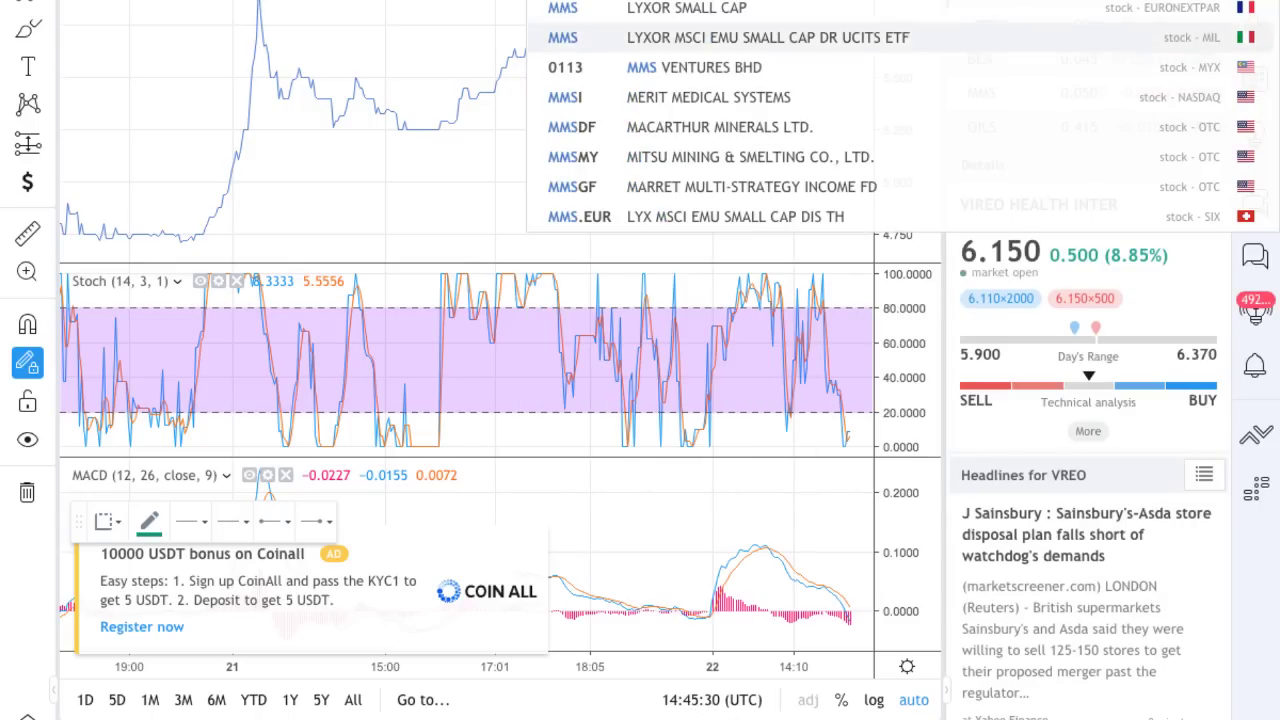
key(Escape)
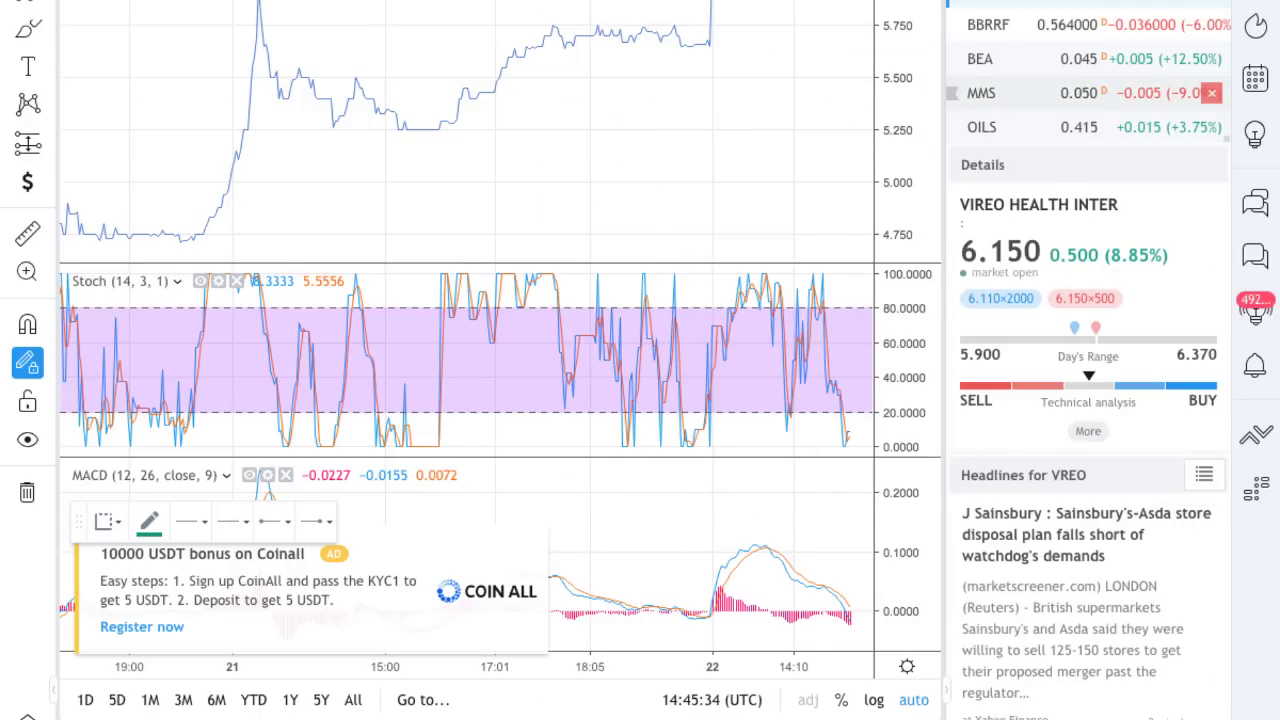
click(1080, 93)
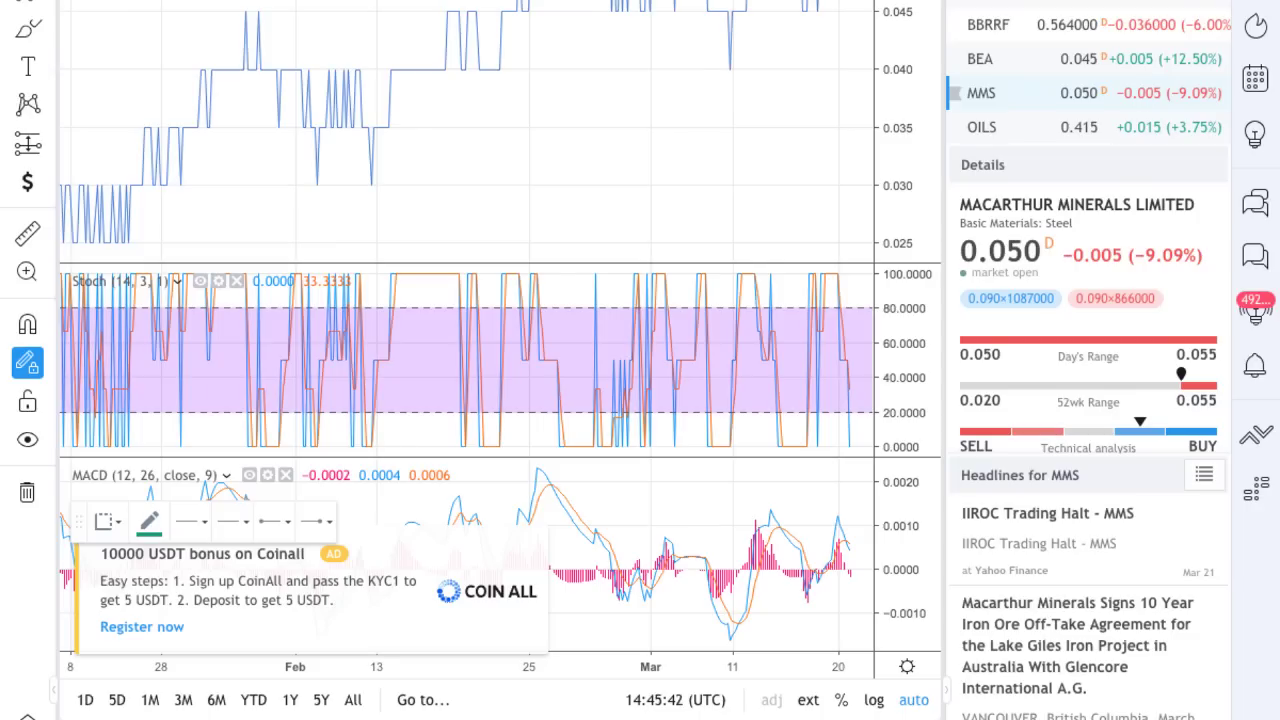
Step: Compare the OTC-listed MMSDF chart of Macarthur Minerals with its MMS chart
scroll(1100, 59, down, 1)
click(990, 127)
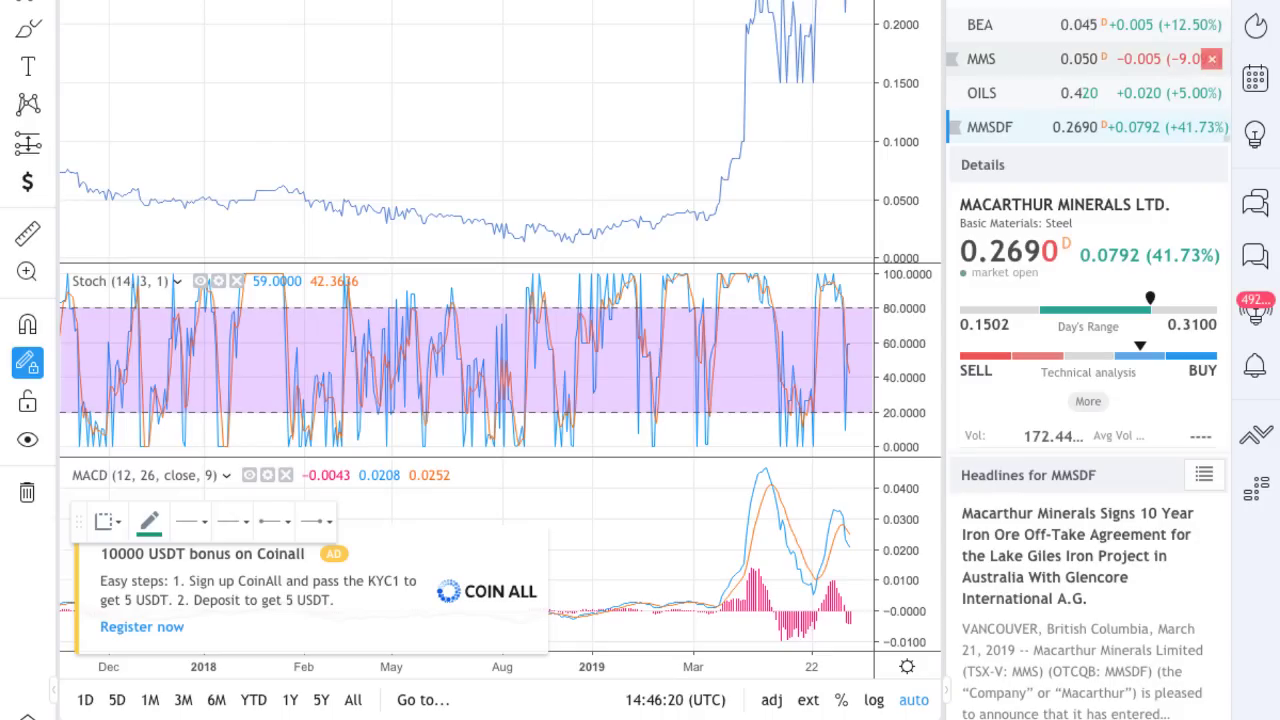
click(1050, 59)
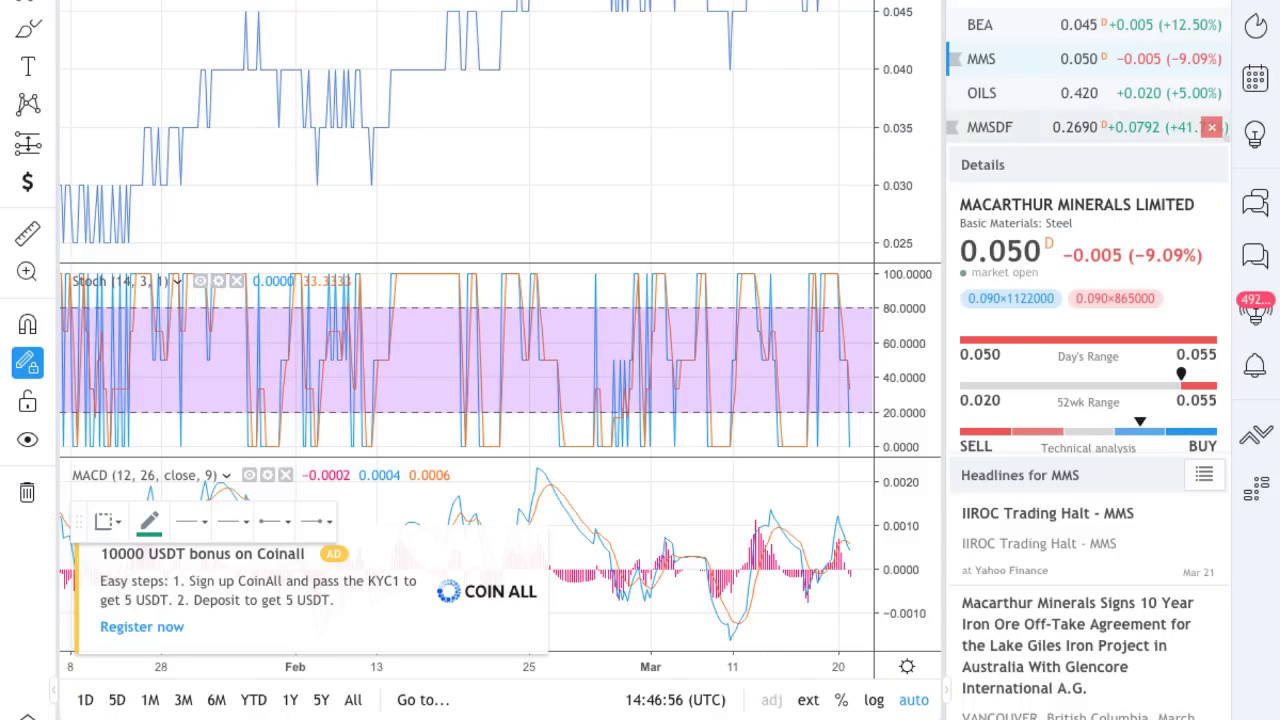
click(990, 127)
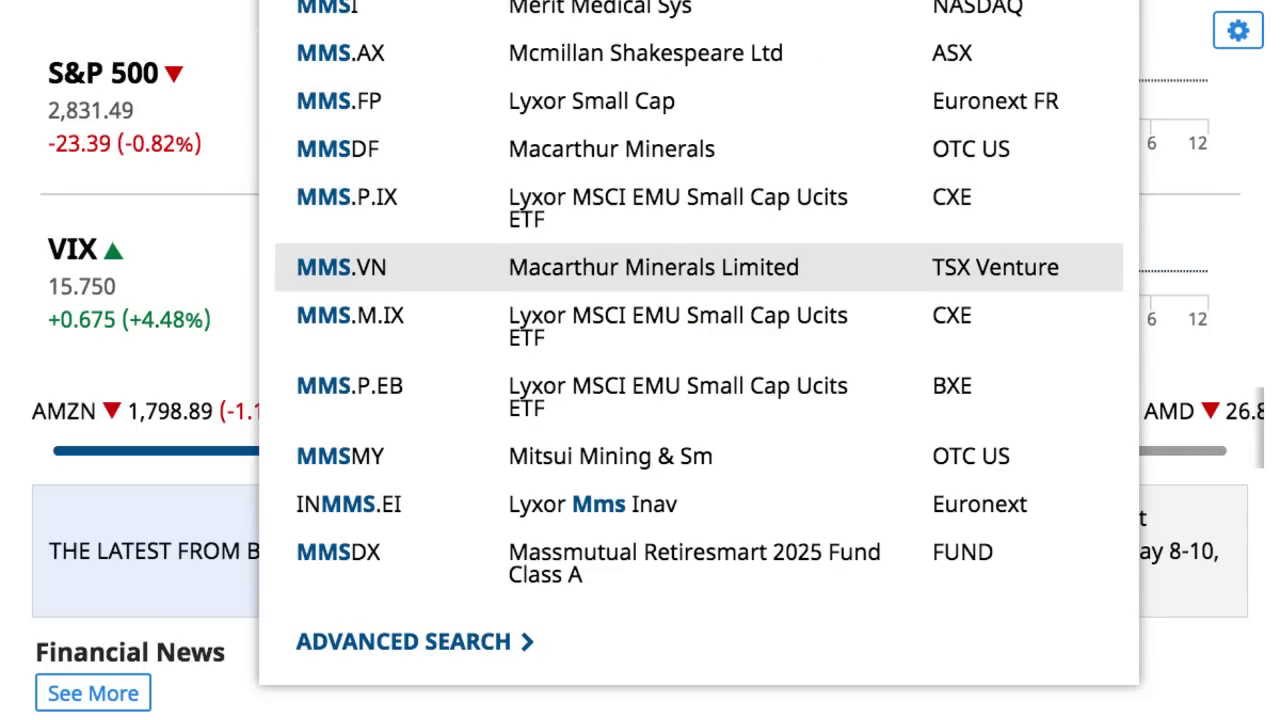
Step: On Barchart, open the Macarthur Minerals quote and examine its technical opinion, price chart, fundamentals, key turning points and price performance
click(650, 267)
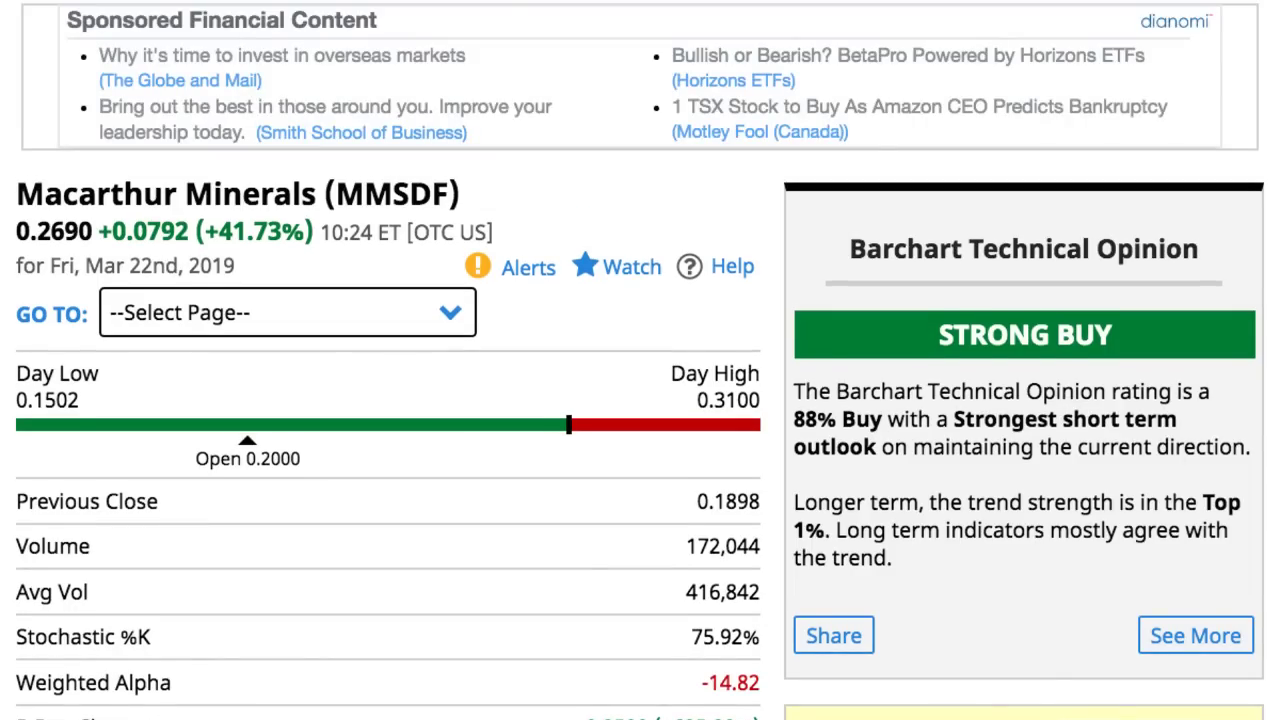
scroll(640, 360, down, 2)
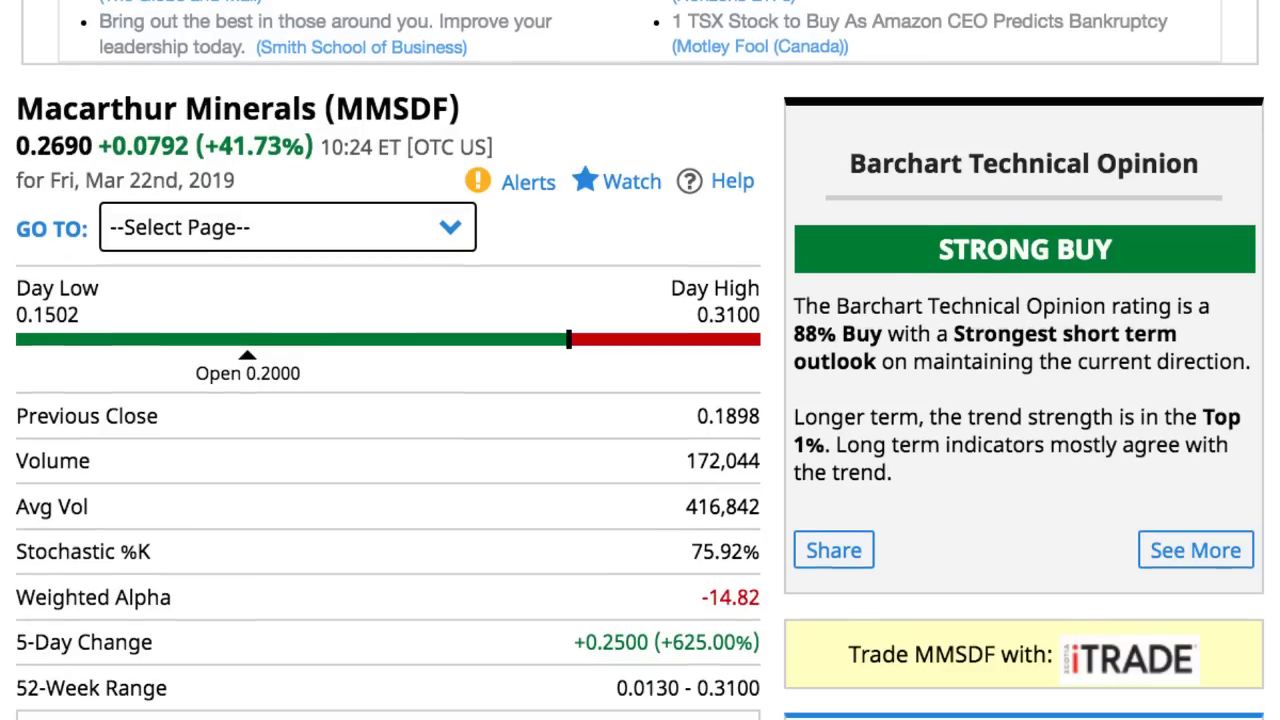
scroll(640, 360, down, 1)
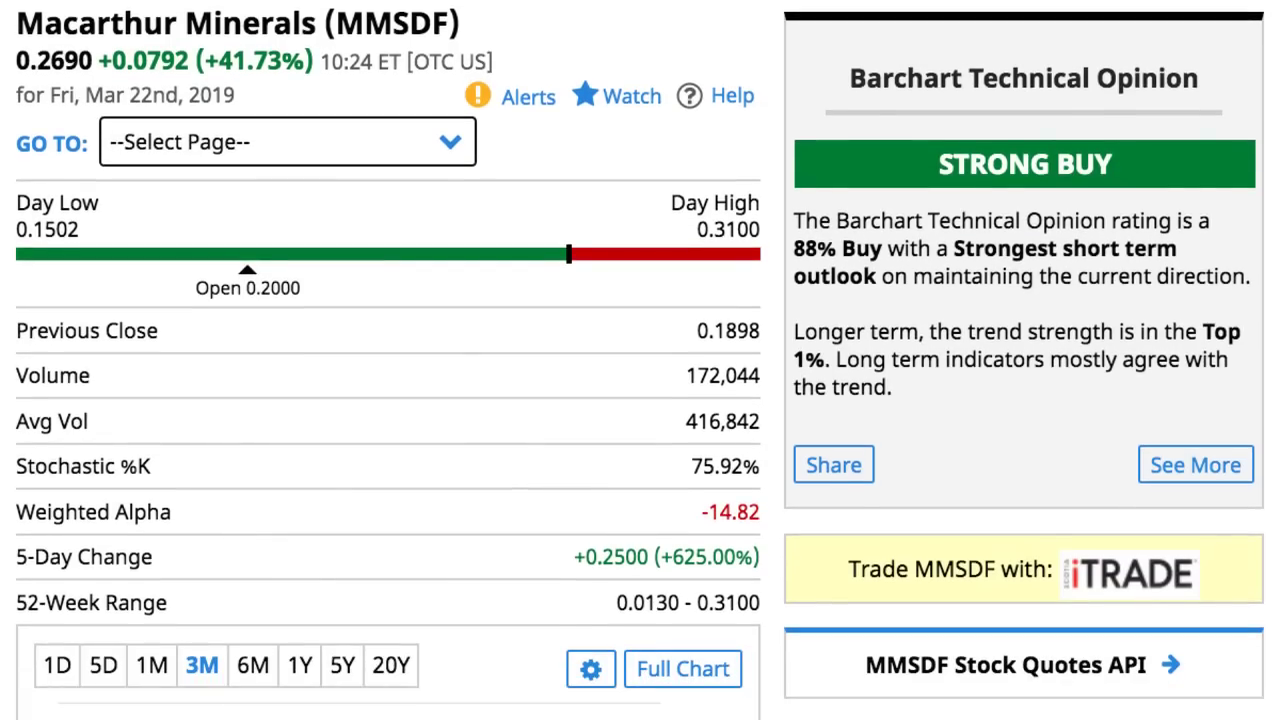
scroll(640, 360, down, 4)
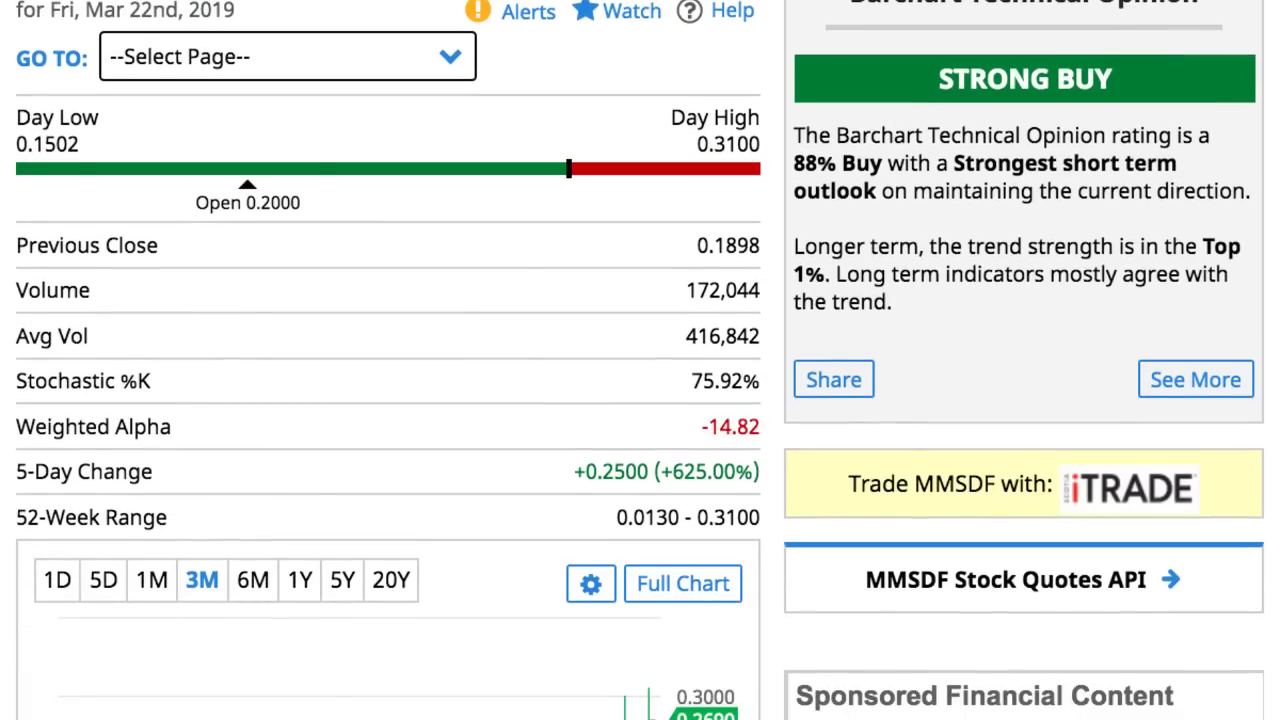
scroll(640, 360, down, 12)
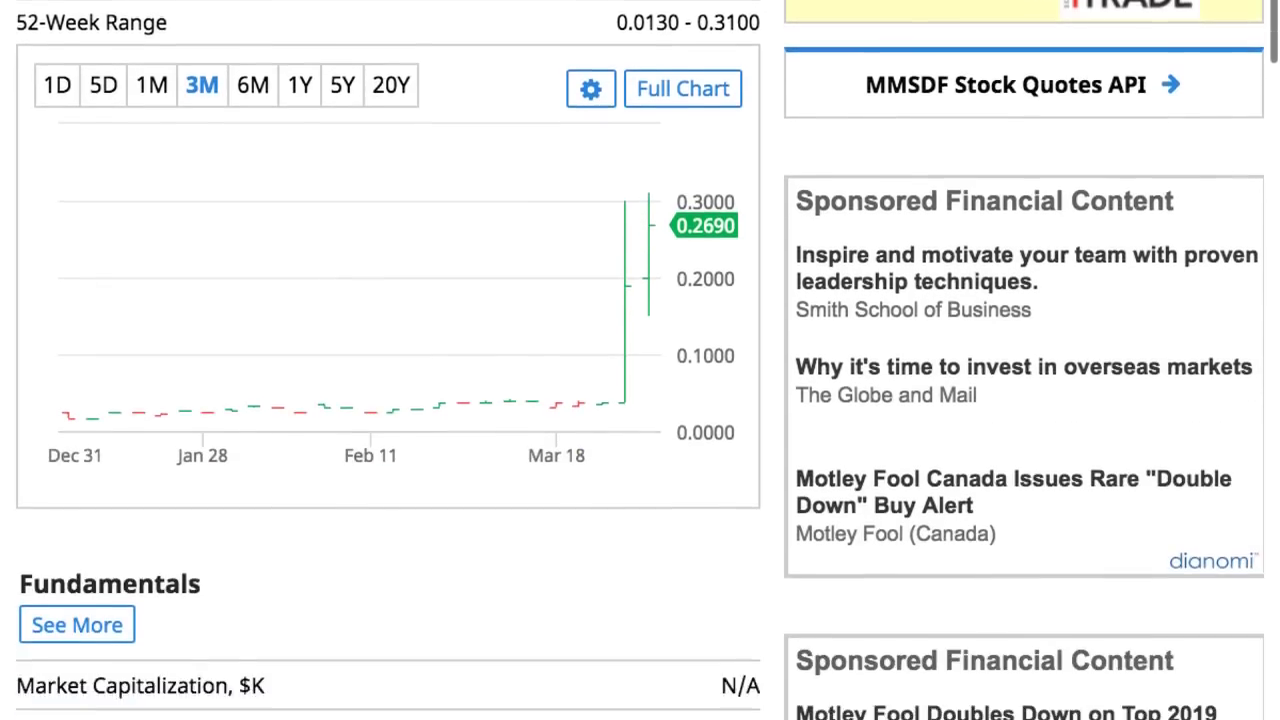
scroll(640, 360, down, 13)
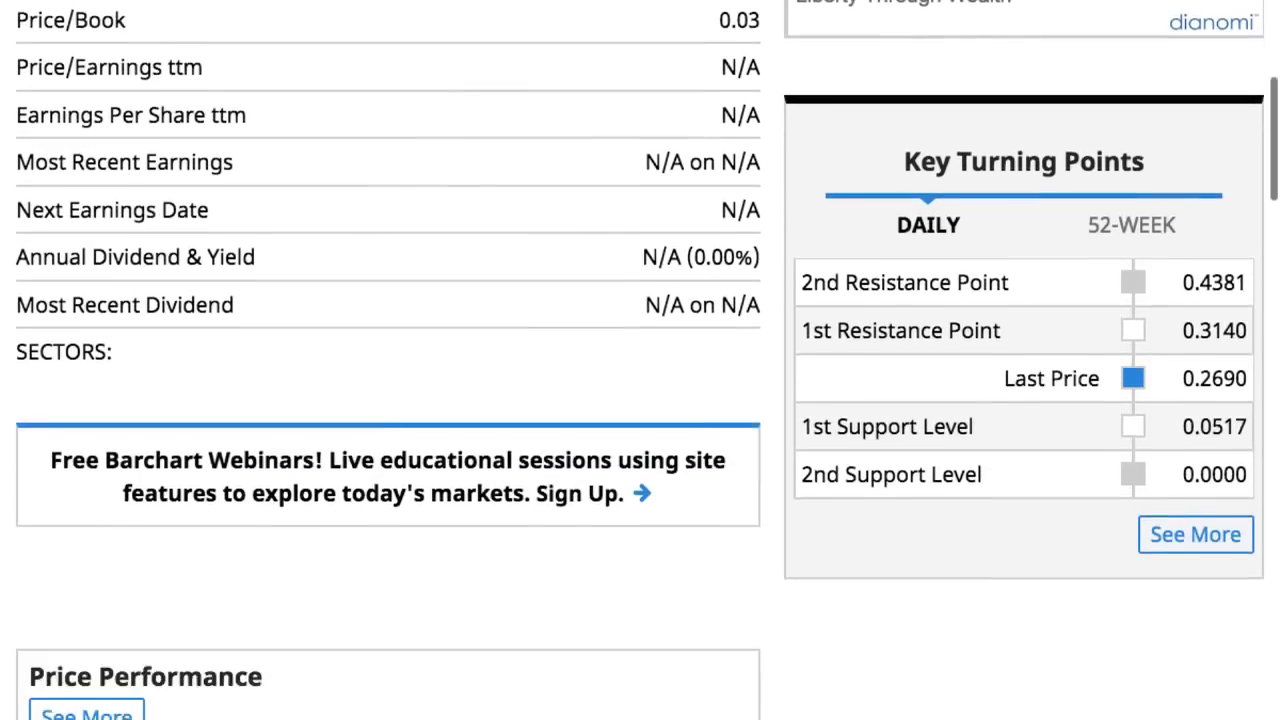
scroll(640, 360, down, 2)
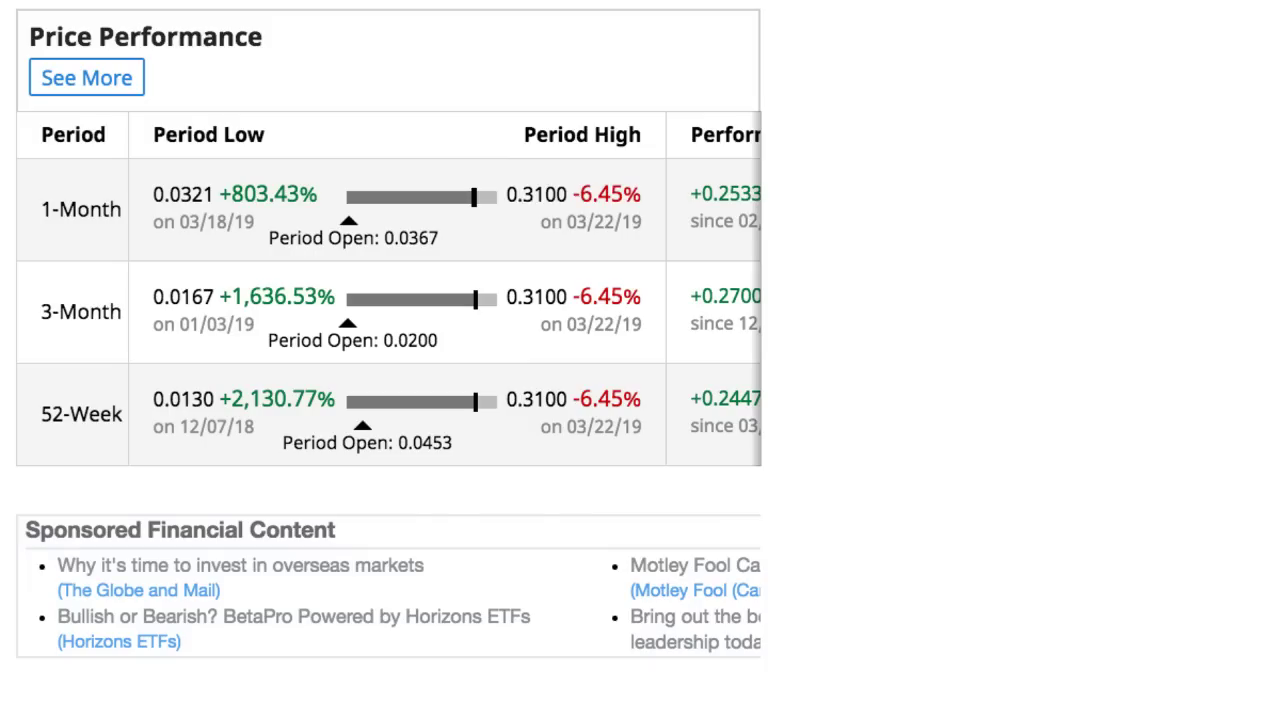
Step: Review the MMSDF quote page again from price performance back up to fundamentals, key turning points, volume and the three-month price chart
scroll(640, 360, up, 10)
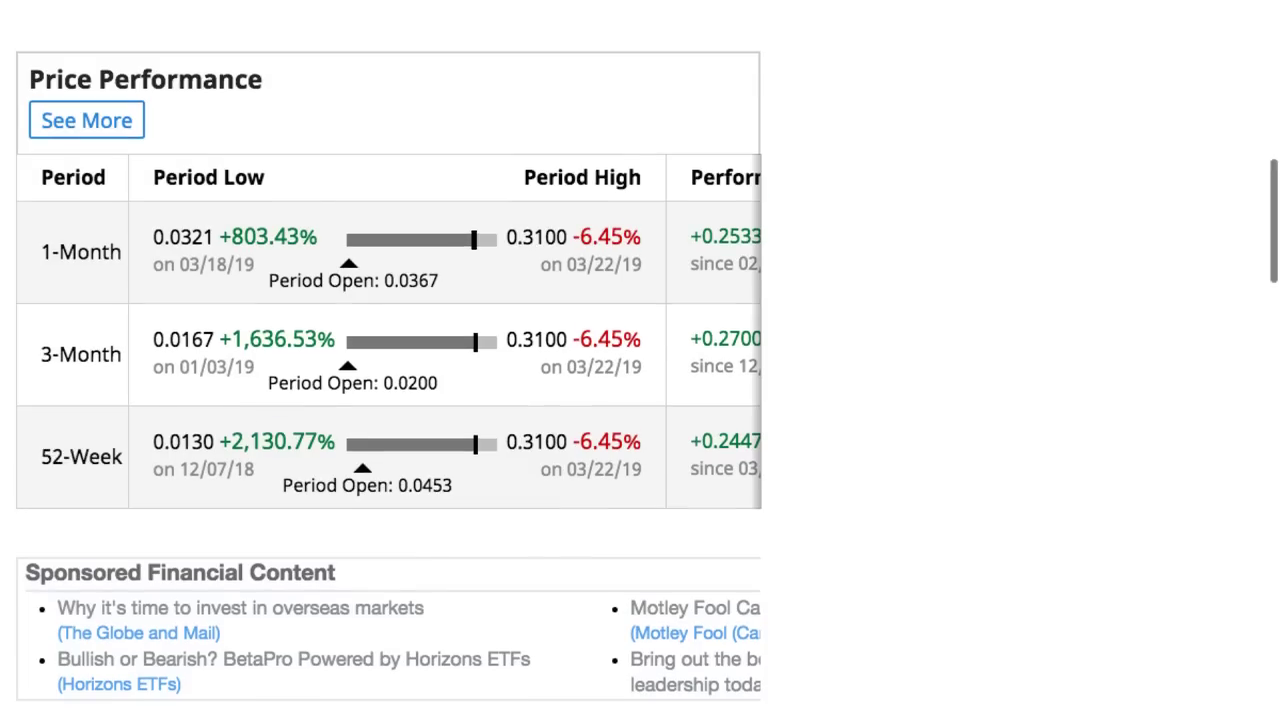
scroll(640, 360, up, 15)
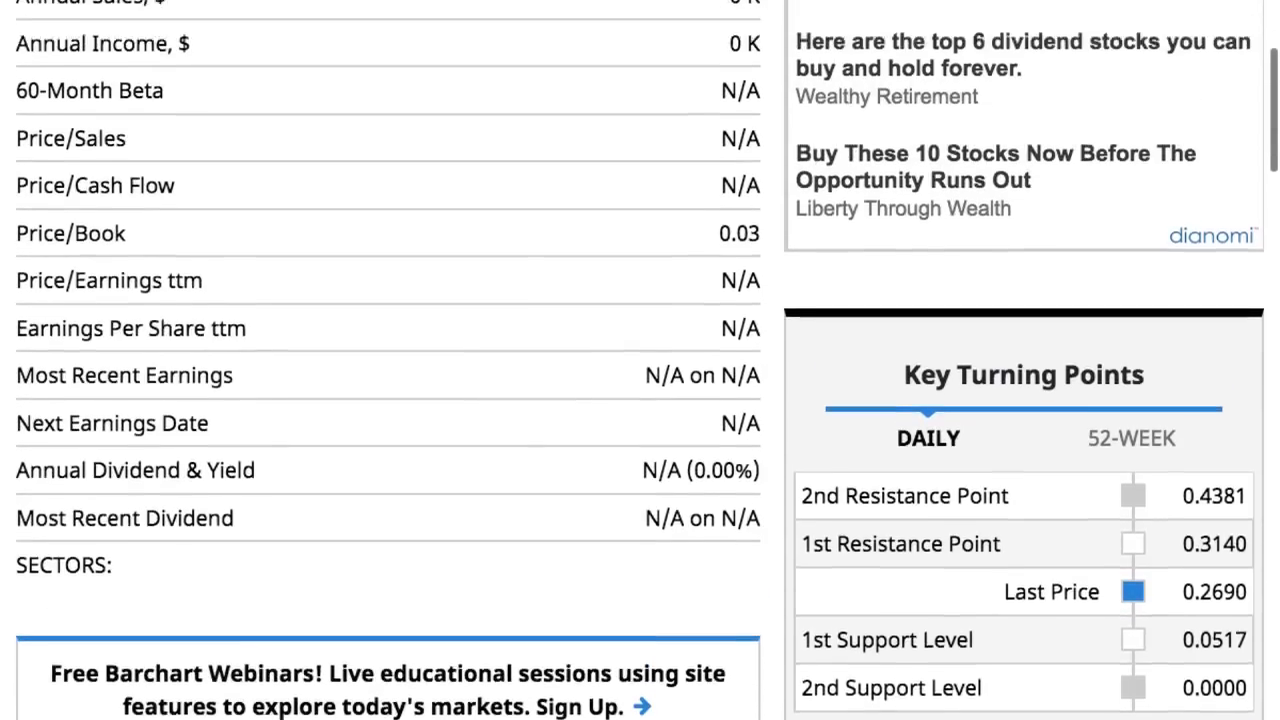
scroll(640, 360, up, 10)
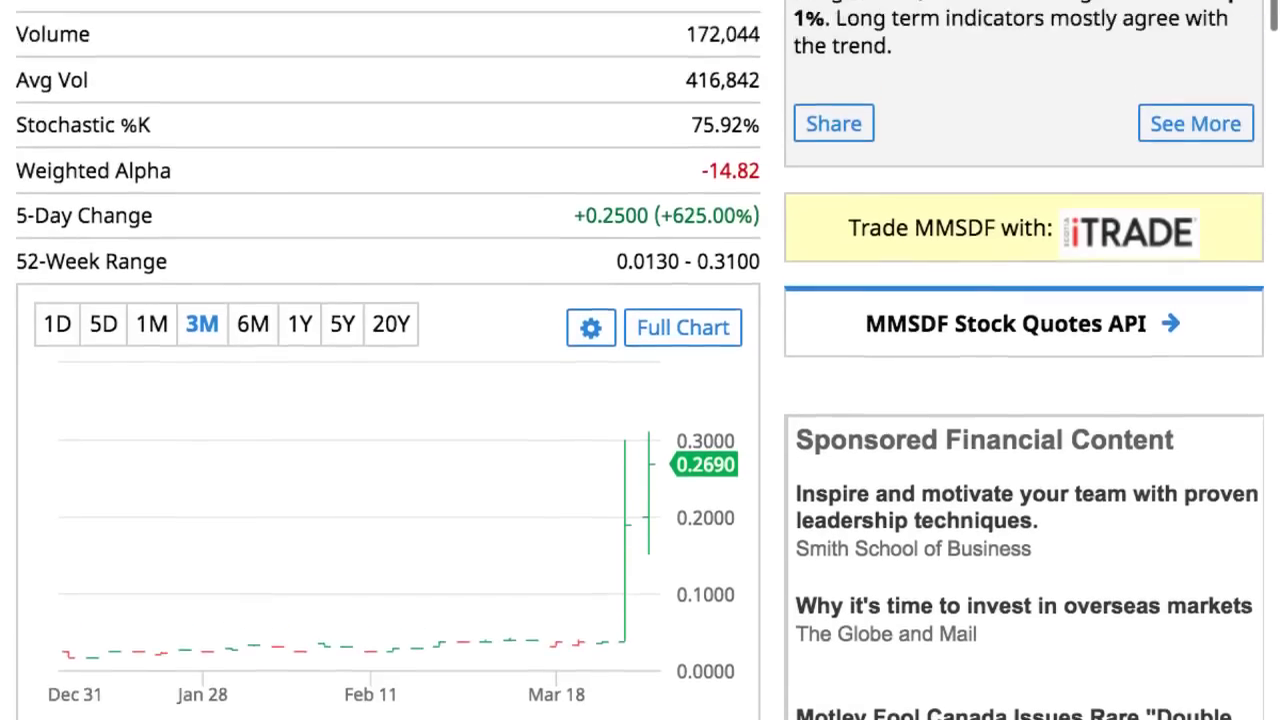
scroll(640, 360, down, 2)
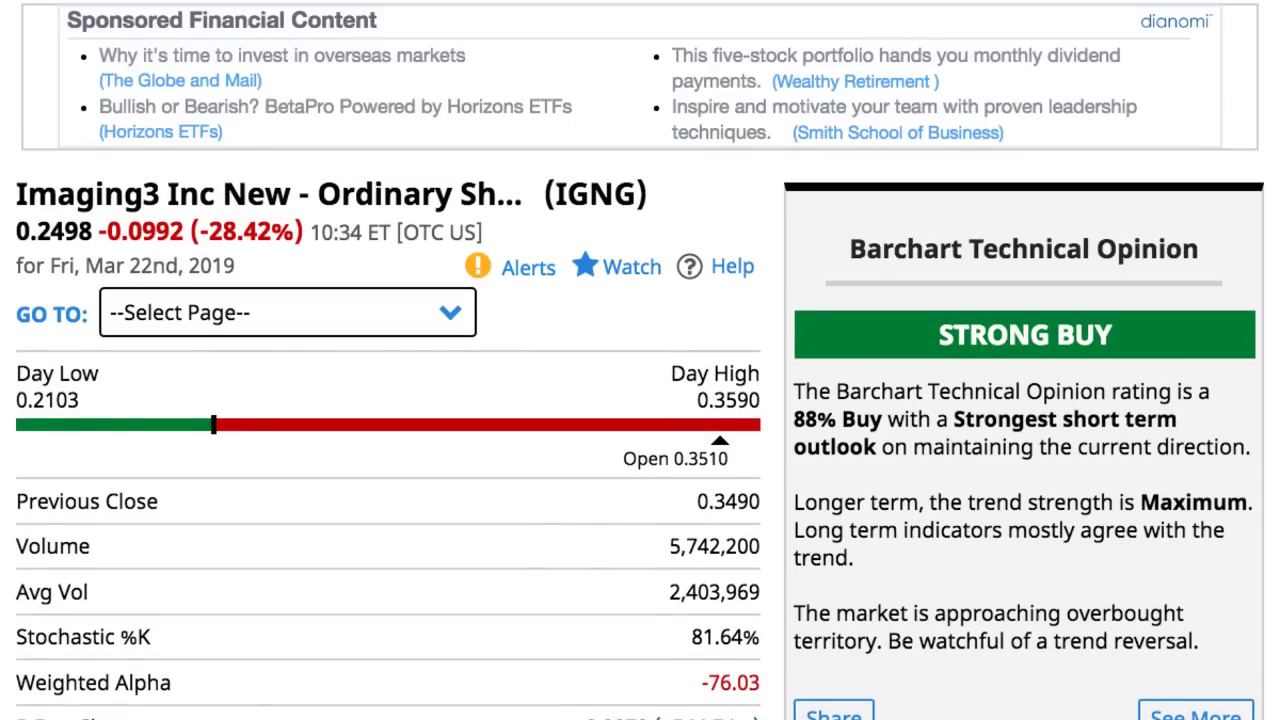
Step: Examine the Barchart quote for Imaging3 (IGNG), including its day range, volume, five-day change and technical opinion
scroll(640, 400, down, 1)
scroll(640, 400, down, 1)
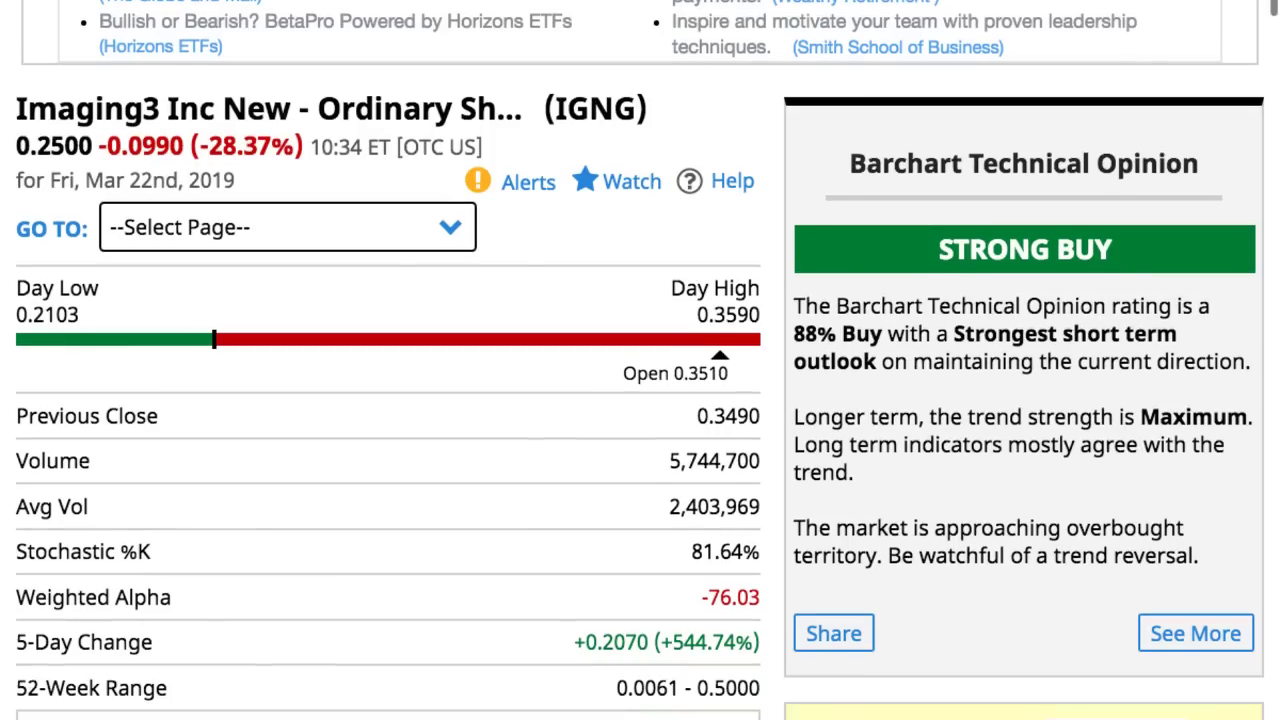
scroll(640, 400, down, 1)
scroll(640, 400, down, 1)
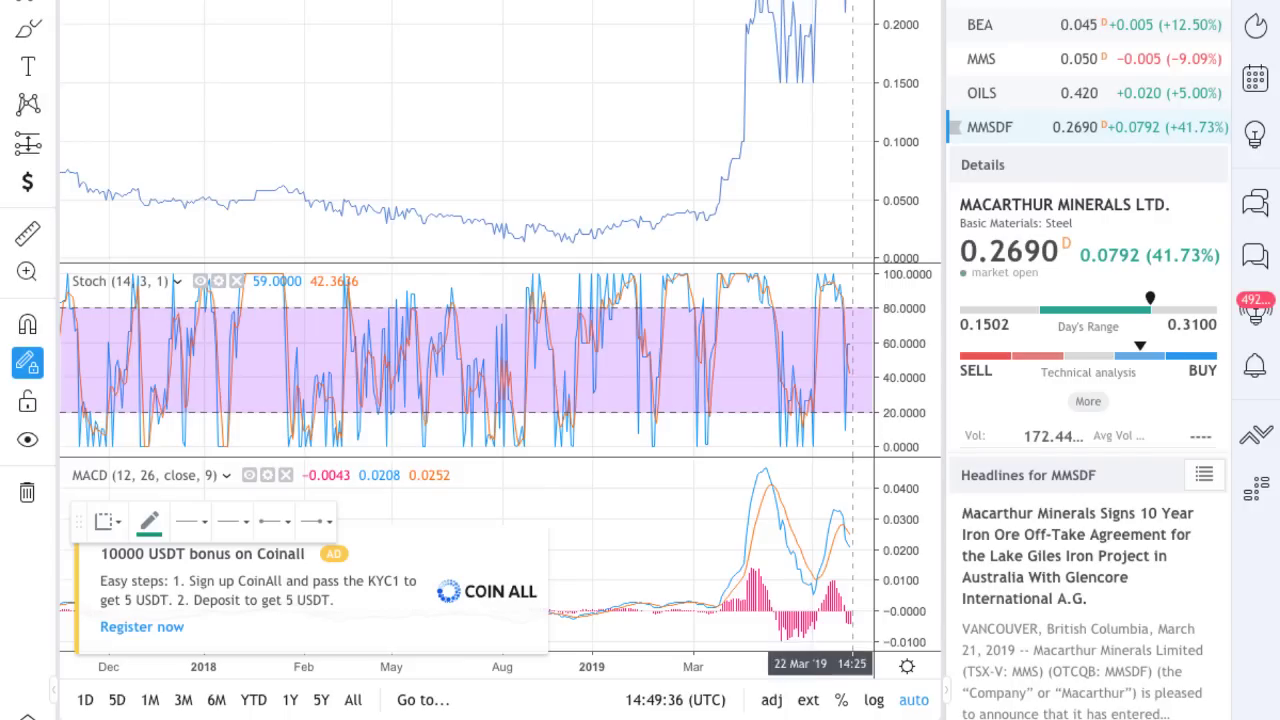
Step: Switch to TradingView, open the watchlist's IGNG chart and draw a green path down to the recent low and back up
key(Down)
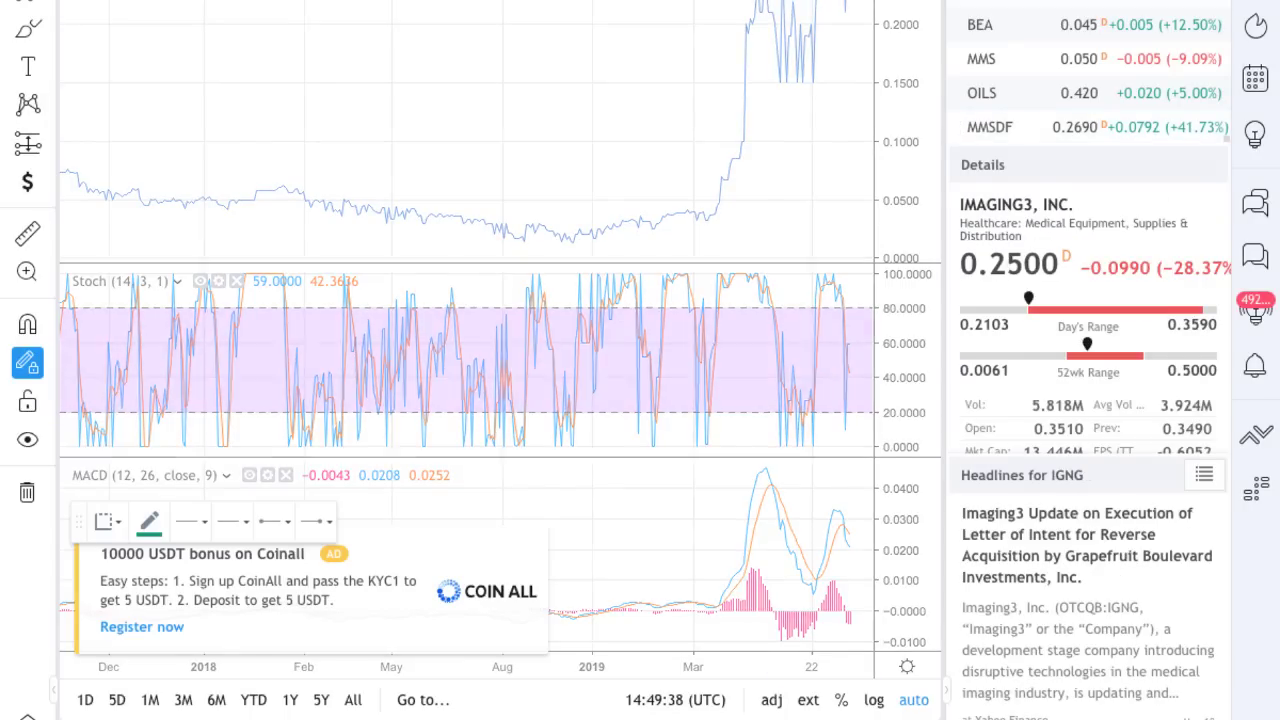
drag(866, 112, 822, 193)
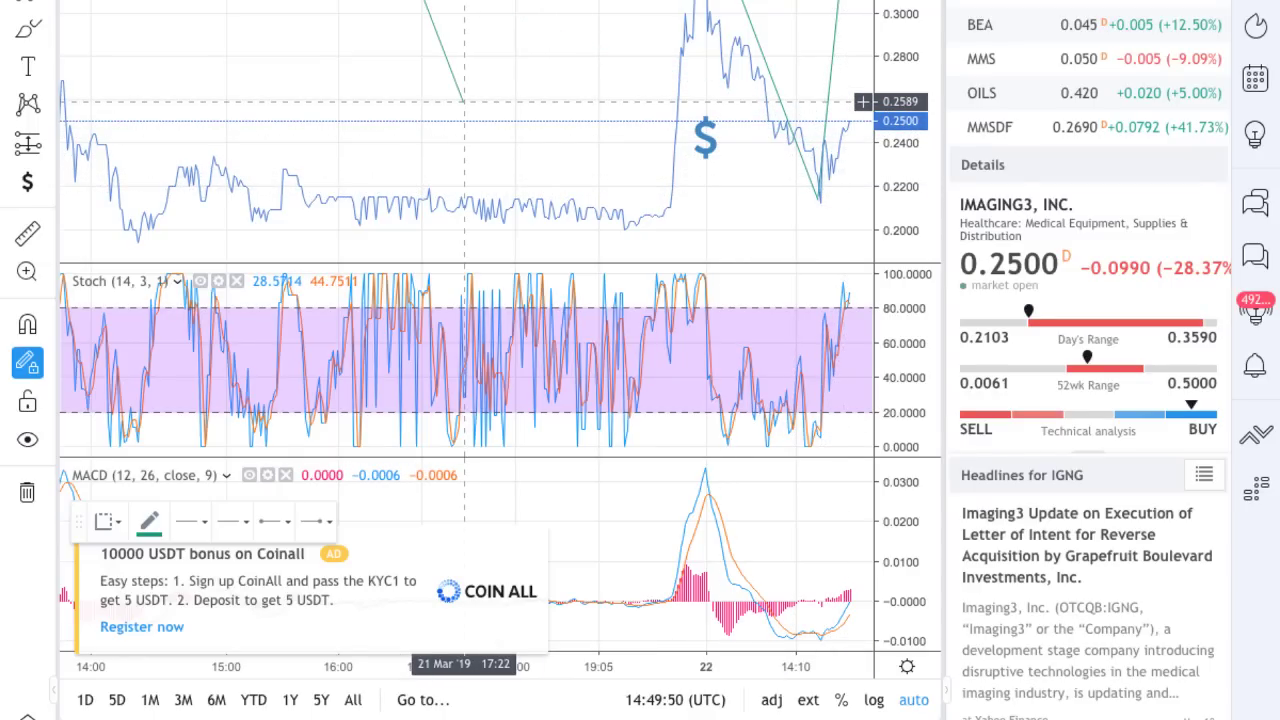
click(292, 272)
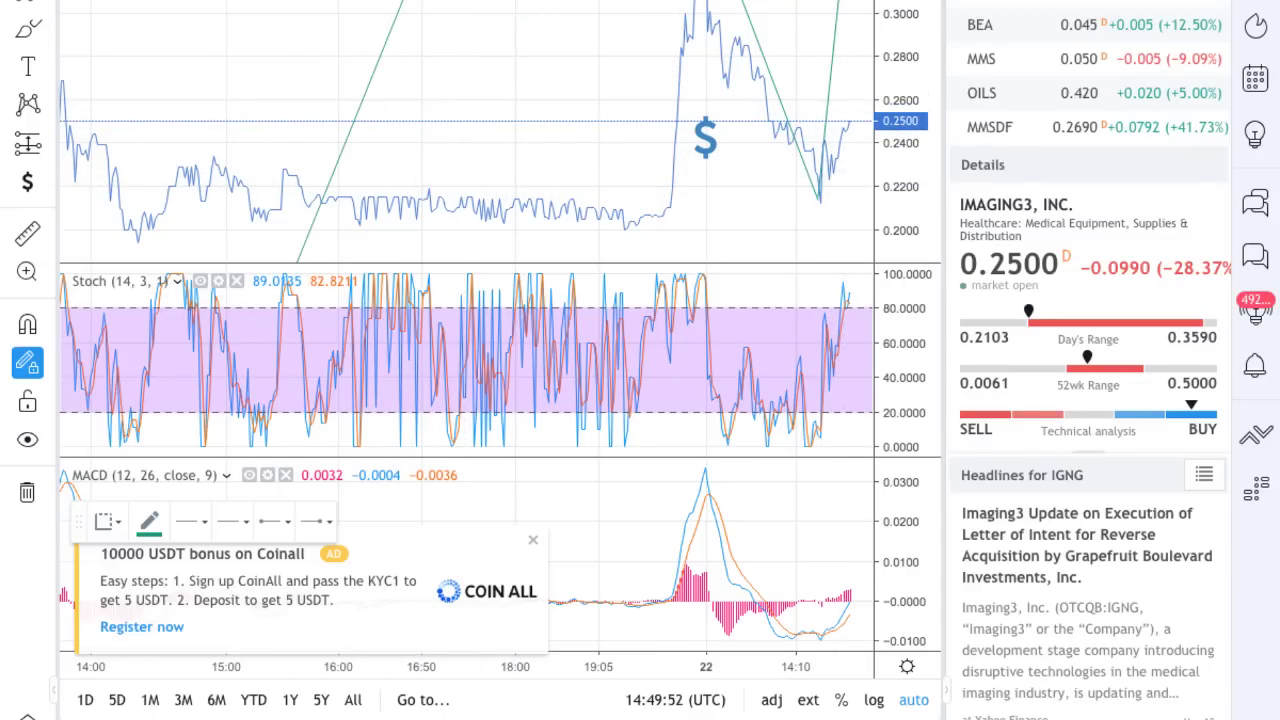
Step: Close the advertisement covering the indicators and choose the one-day range for the IGNG chart
click(533, 540)
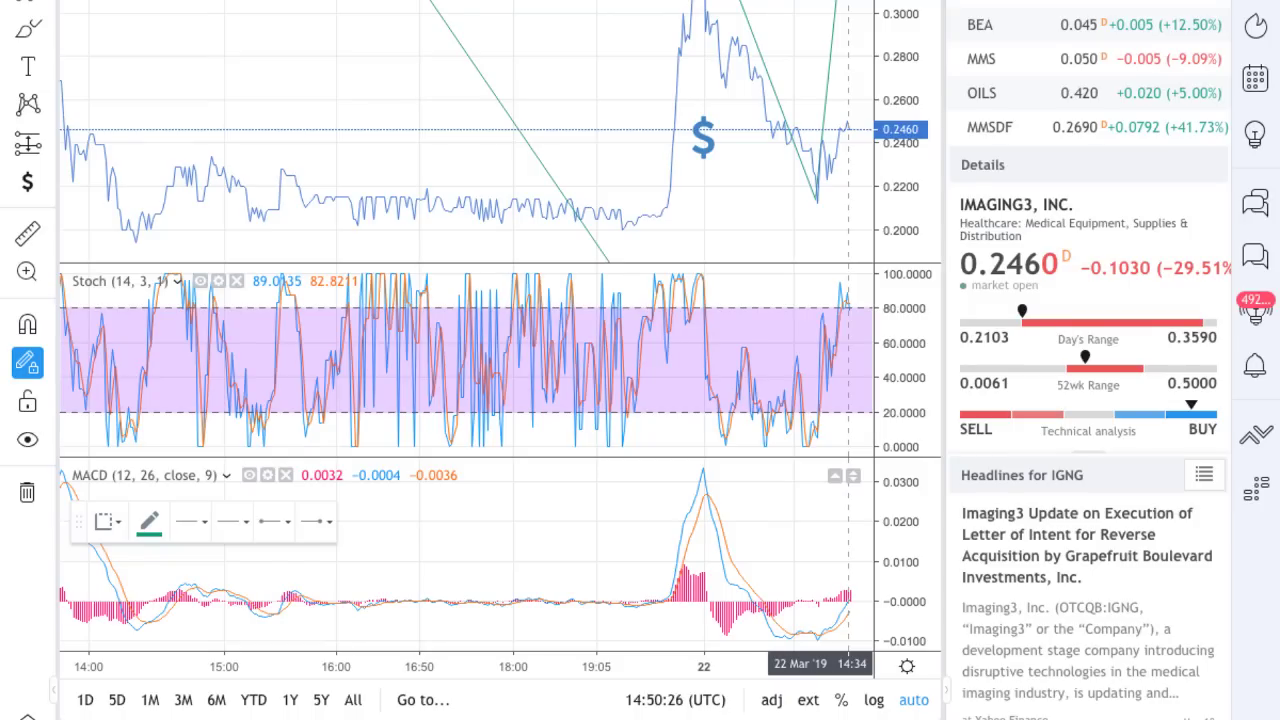
drag(409, 150, 389, 108)
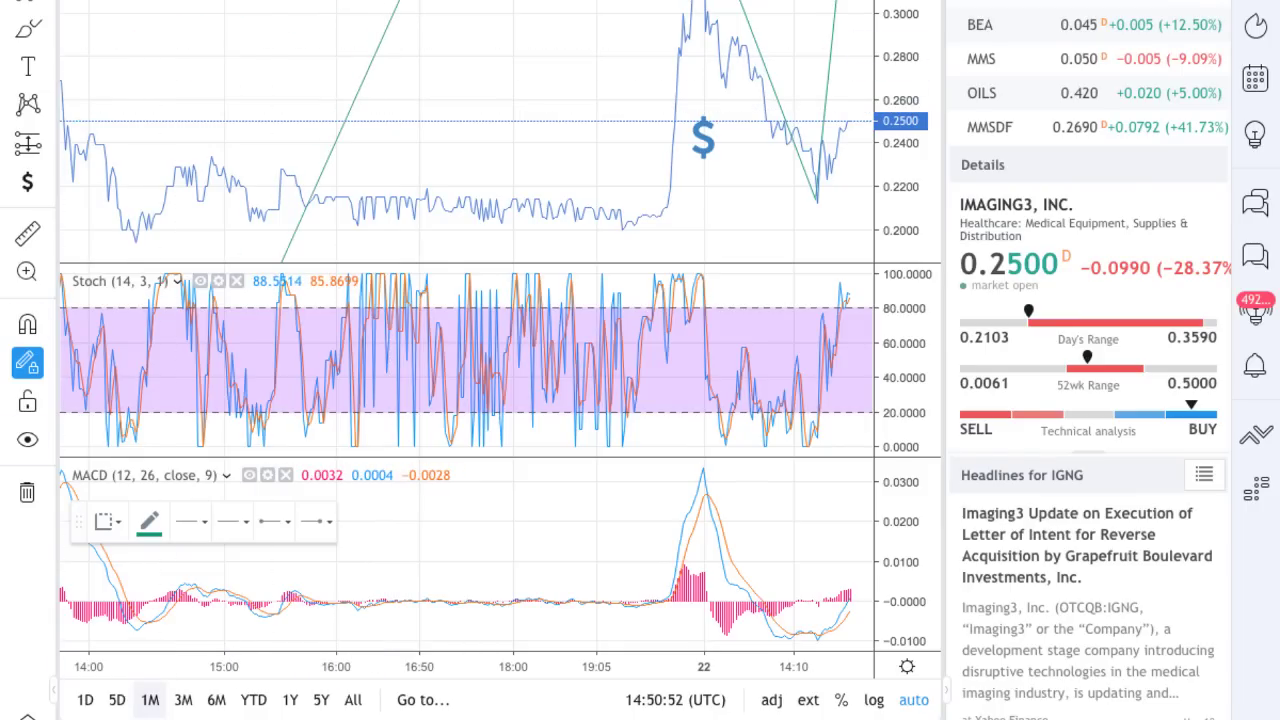
click(85, 700)
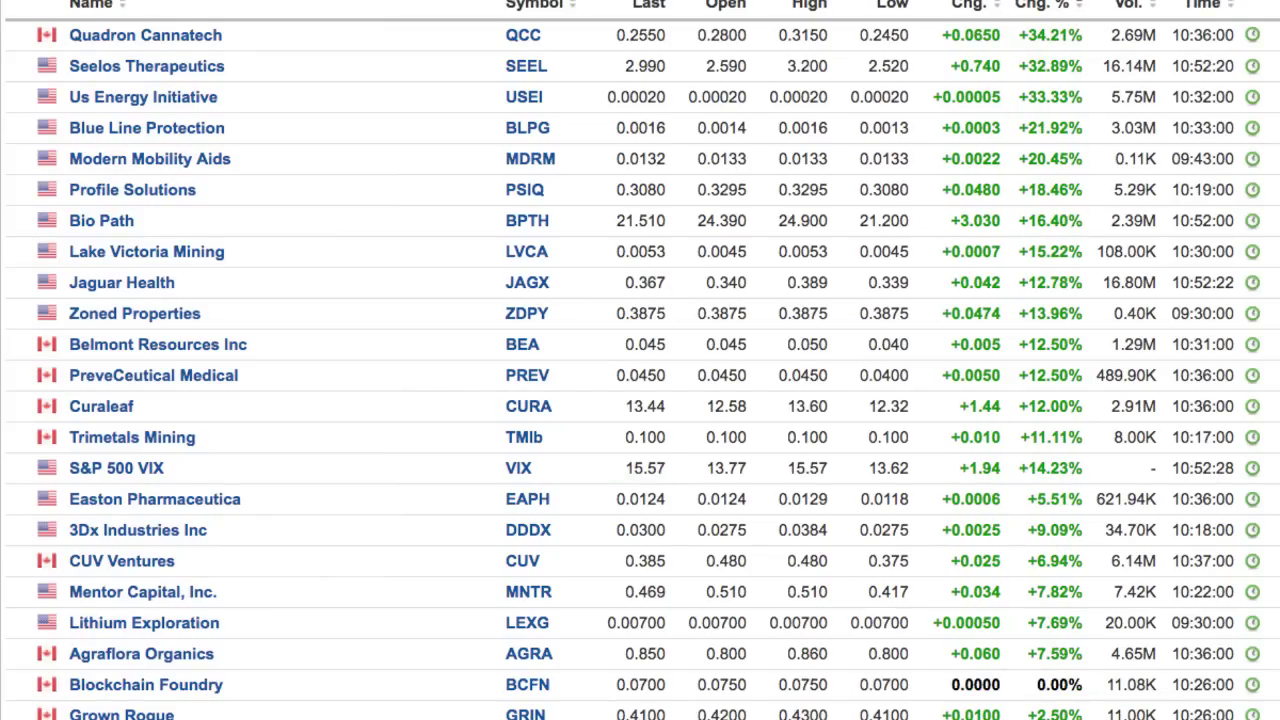
Step: In the watchlist table of daily movers, review prices, percentage changes and volumes from Quadron Cannatech down to LiveWell
scroll(640, 360, down, 3)
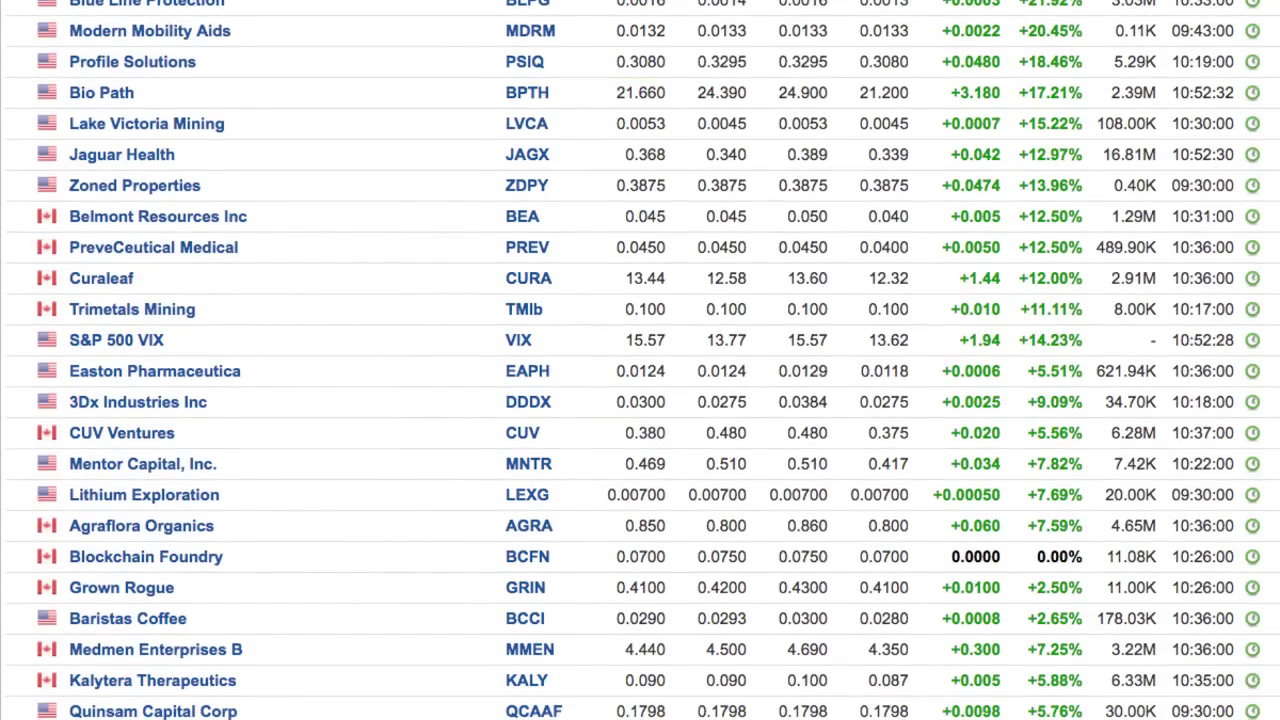
scroll(640, 360, down, 3)
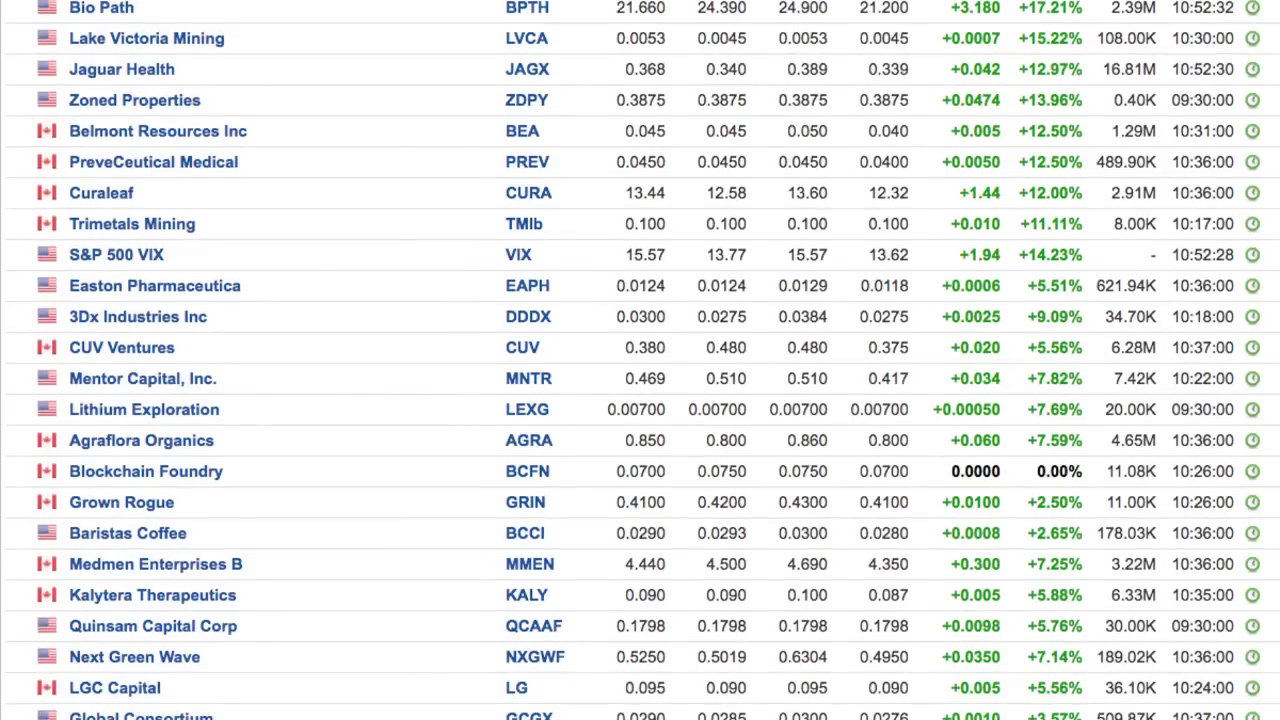
scroll(640, 360, down, 1)
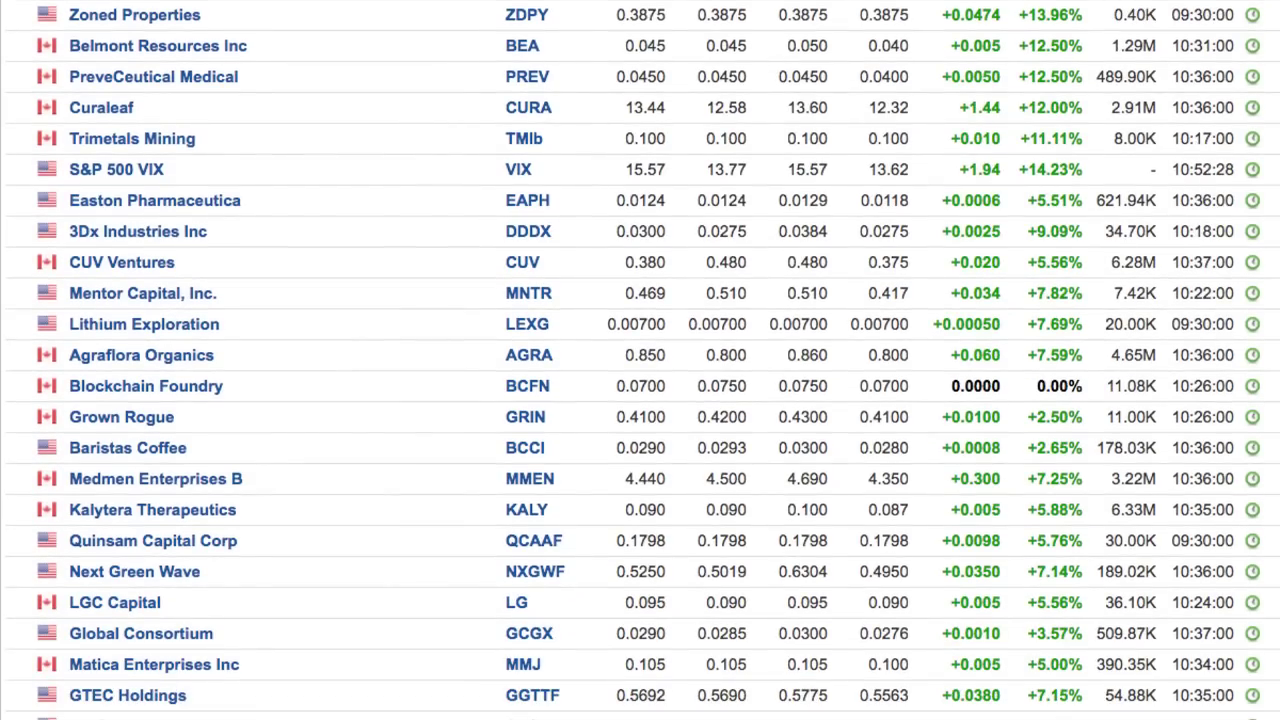
scroll(640, 360, down, 2)
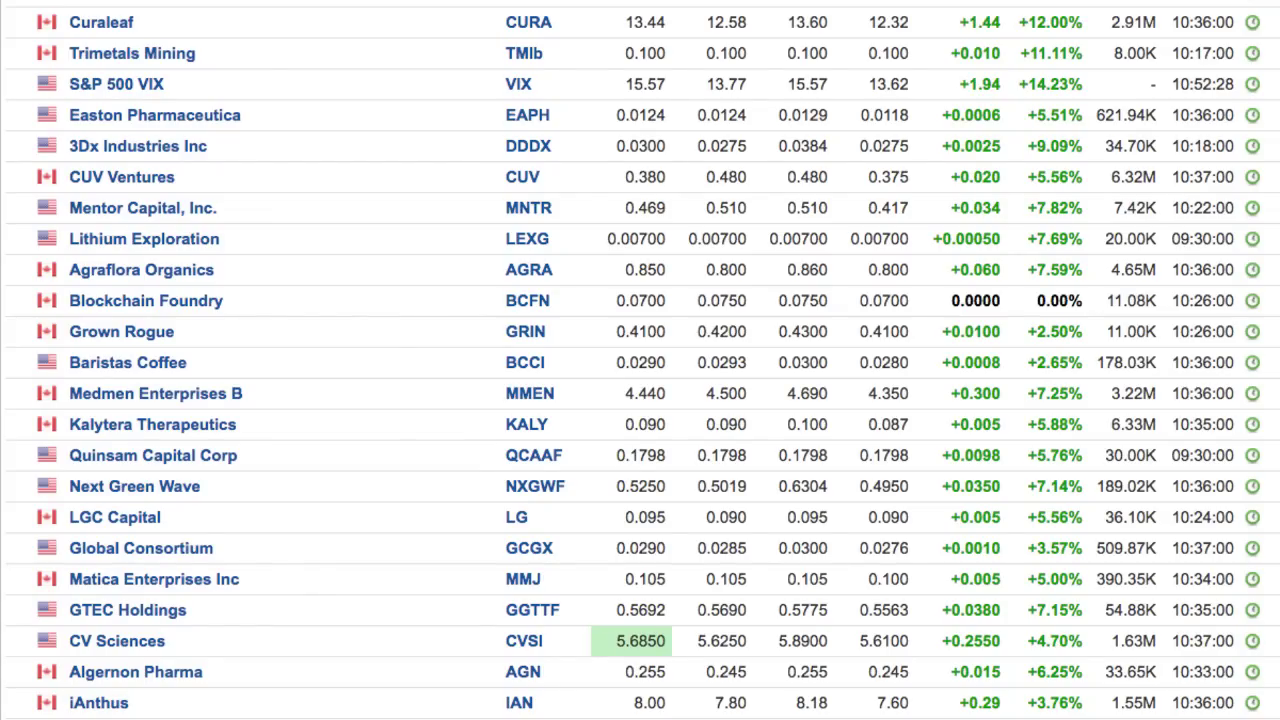
scroll(640, 360, down, 4)
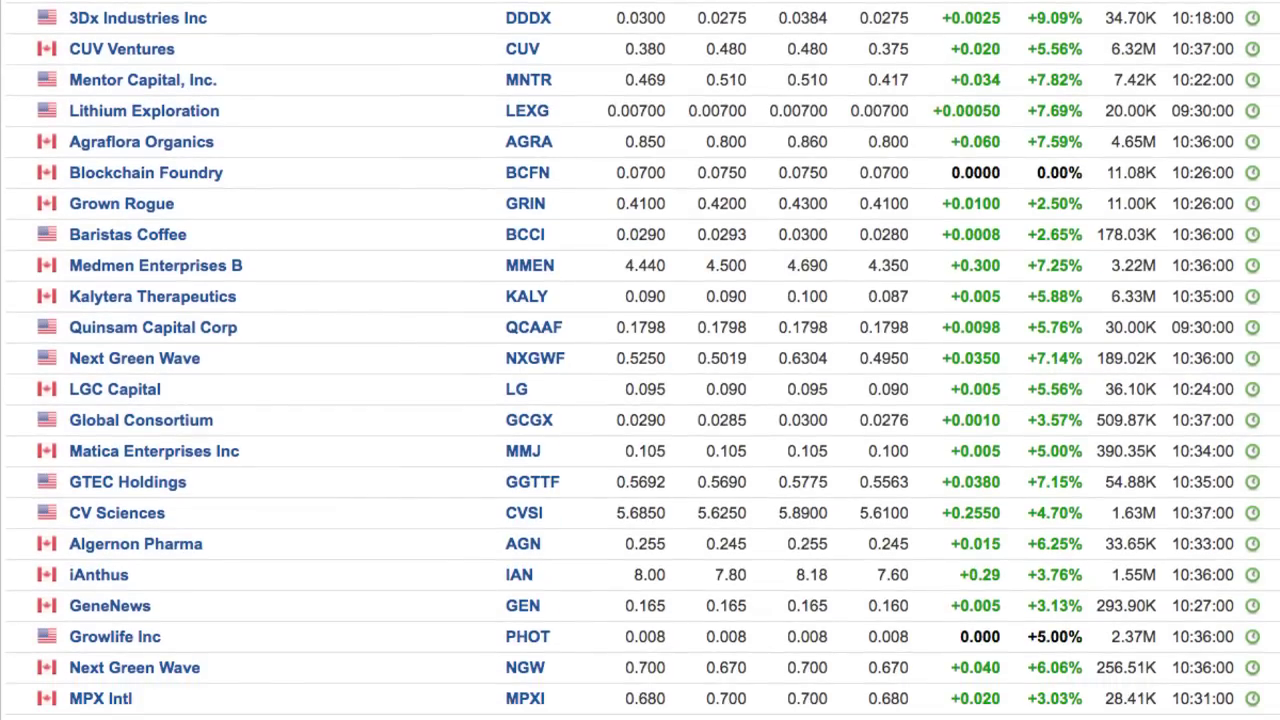
scroll(640, 360, down, 1)
scroll(640, 360, down, 3)
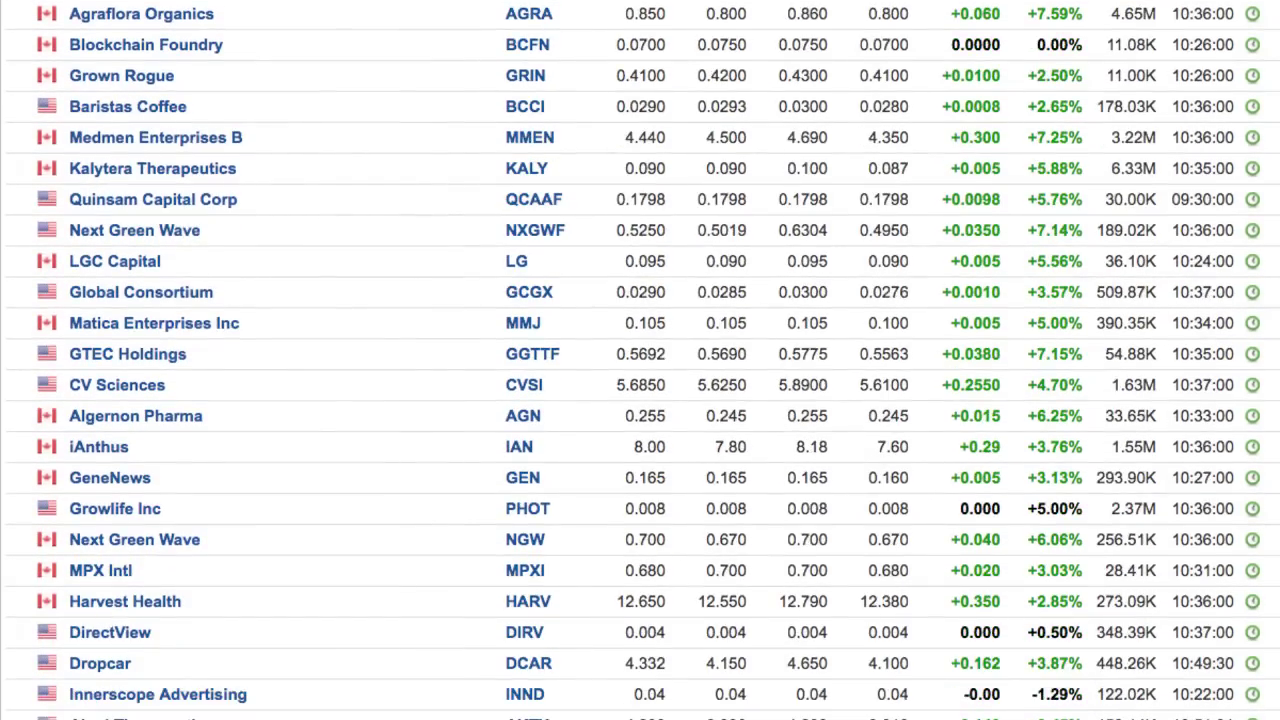
scroll(640, 360, down, 1)
scroll(640, 360, down, 4)
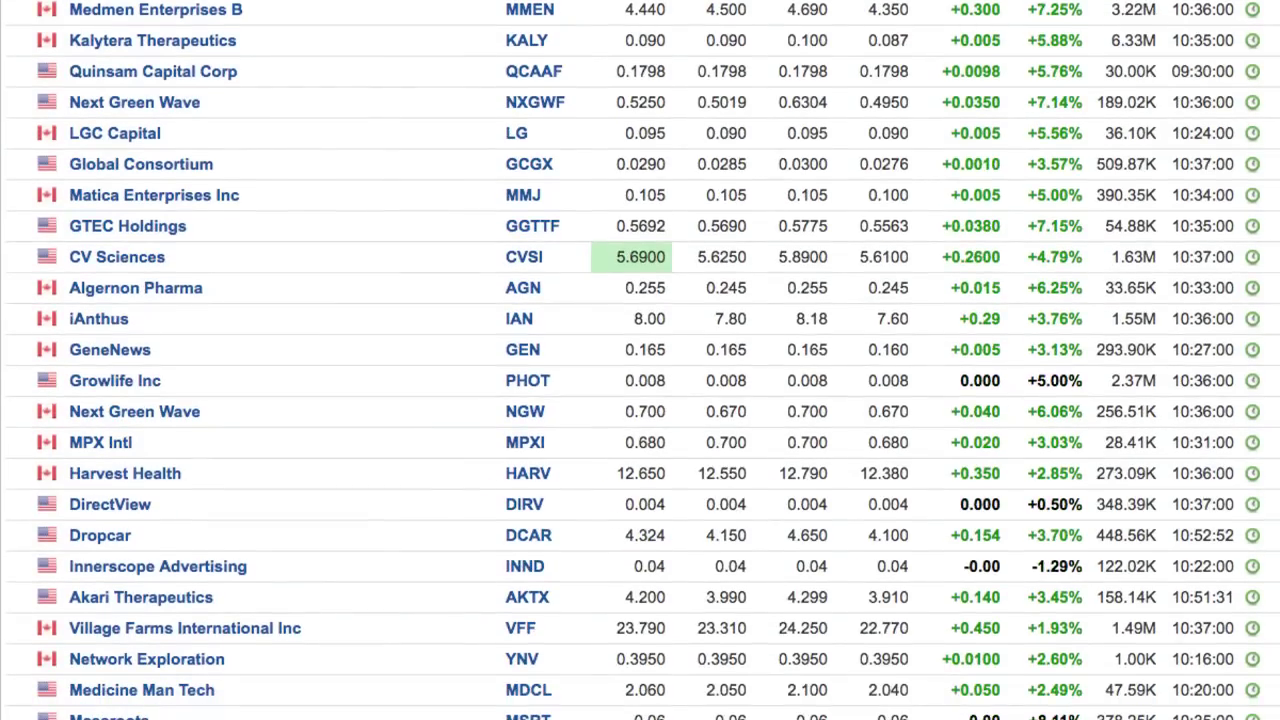
scroll(640, 360, down, 2)
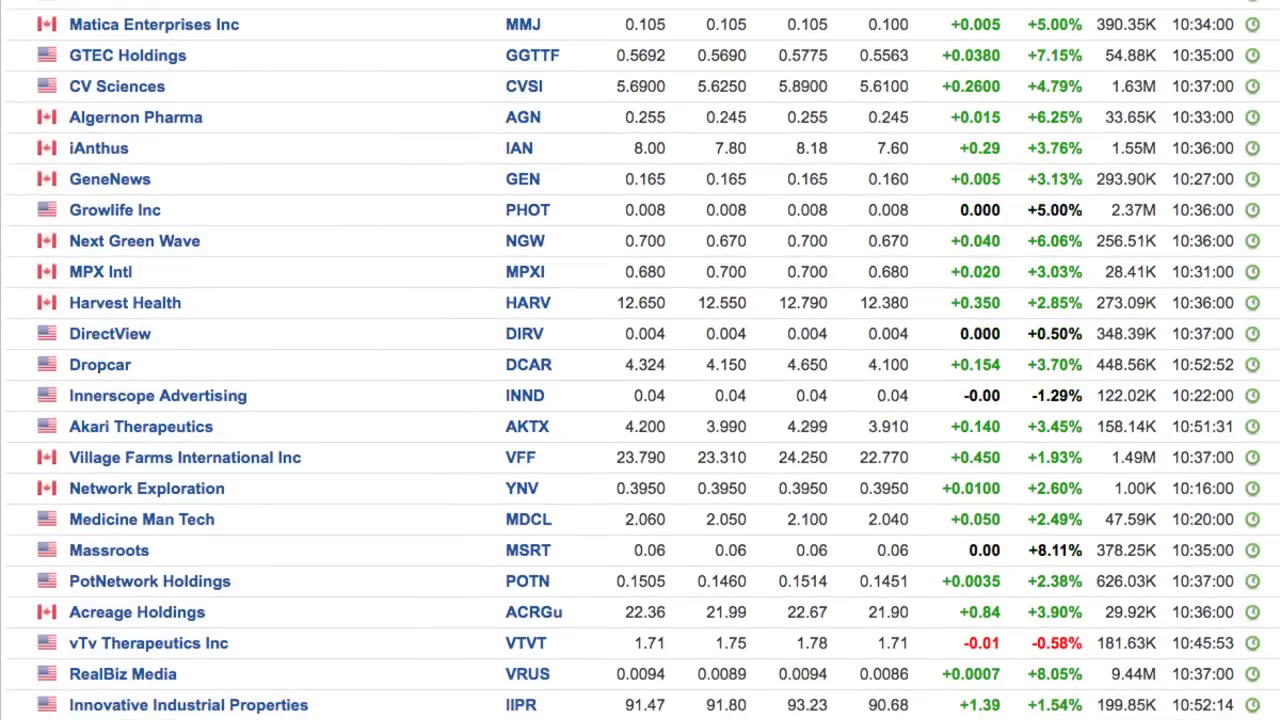
scroll(640, 360, down, 1)
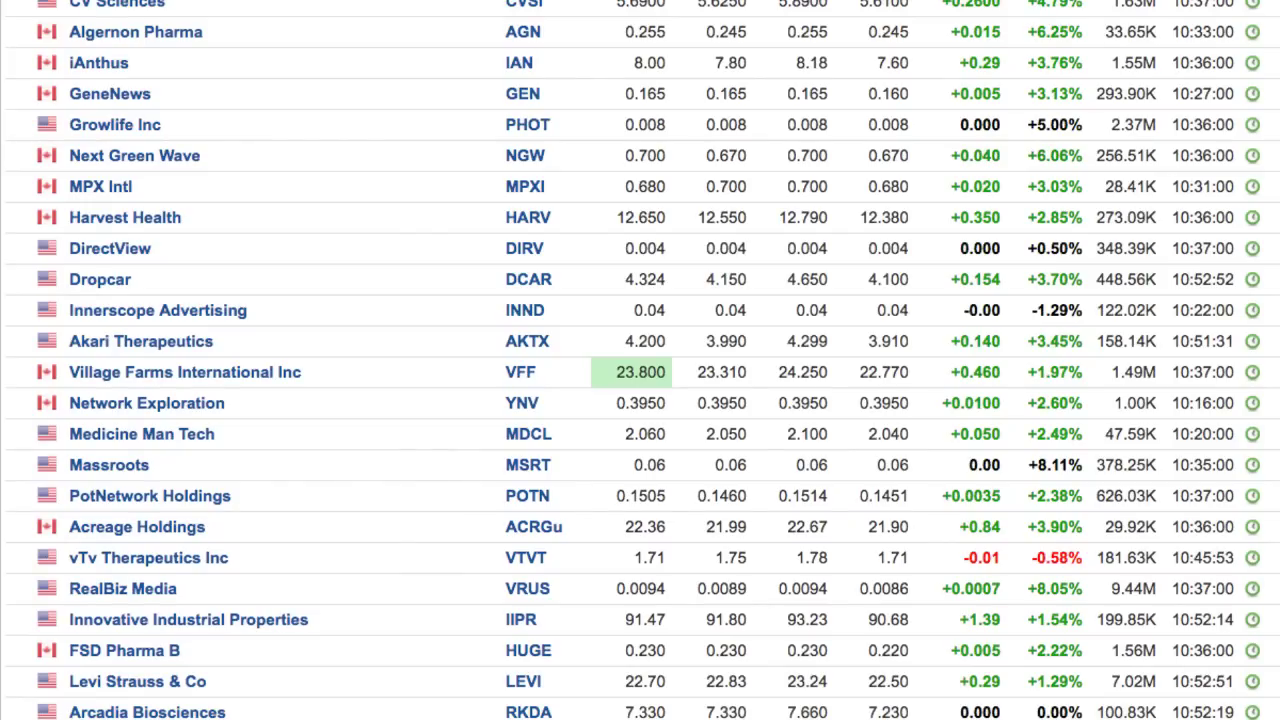
scroll(640, 360, down, 1)
scroll(640, 360, down, 4)
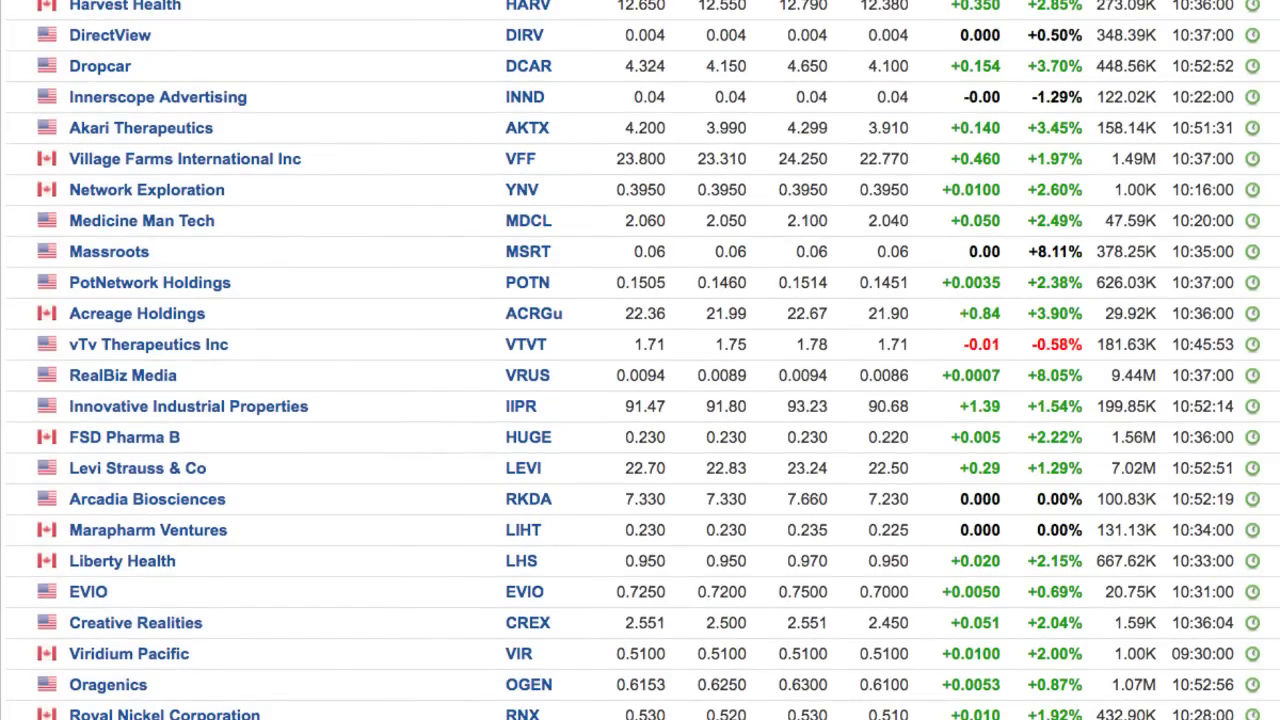
scroll(640, 360, down, 2)
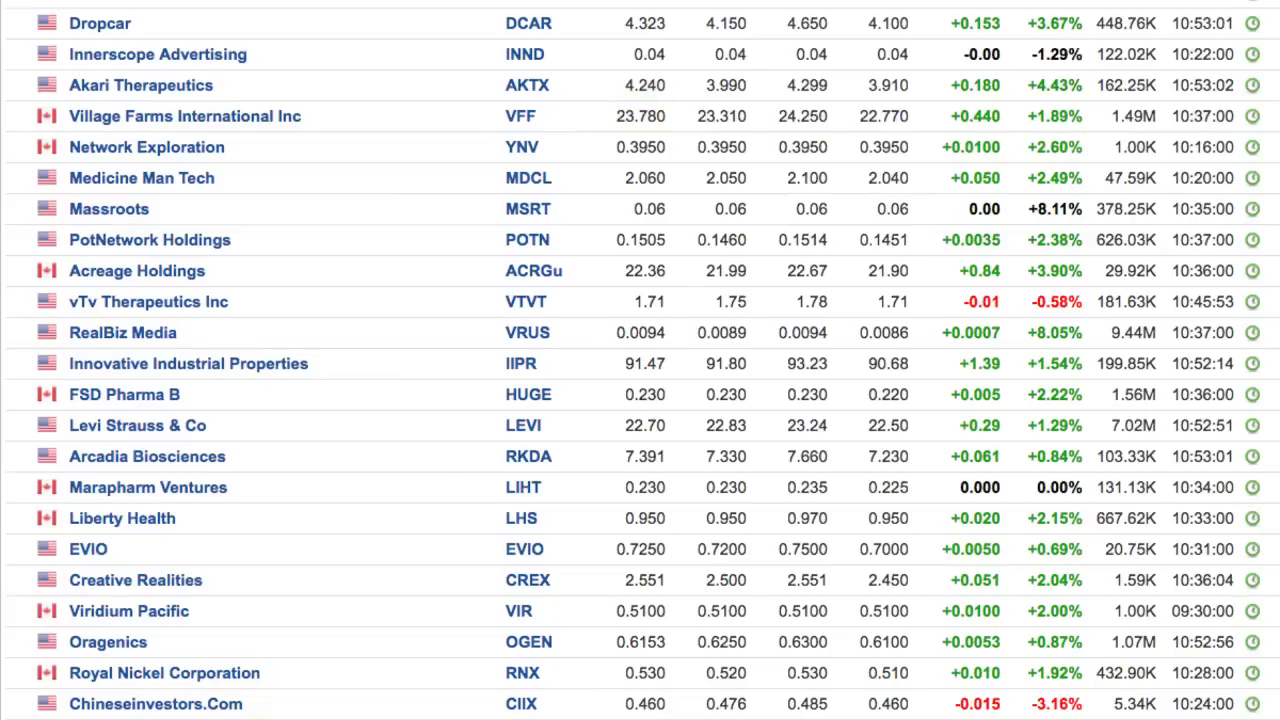
scroll(640, 360, down, 3)
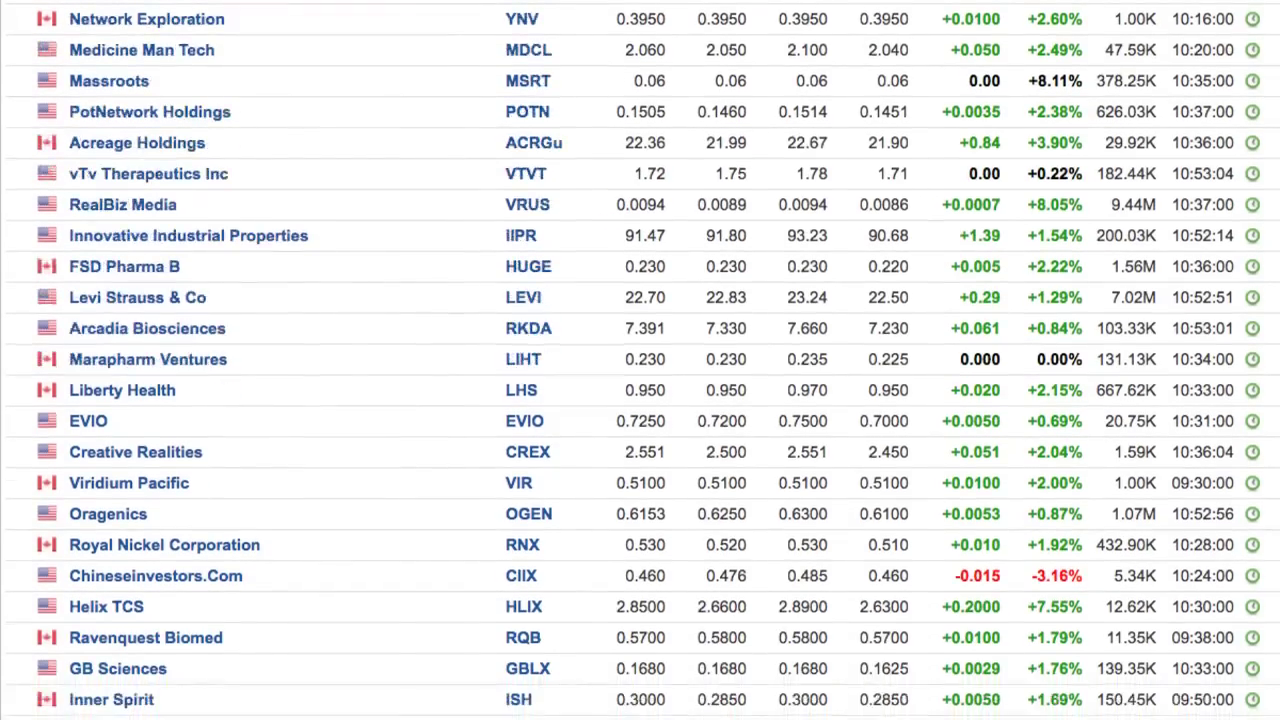
scroll(640, 360, down, 3)
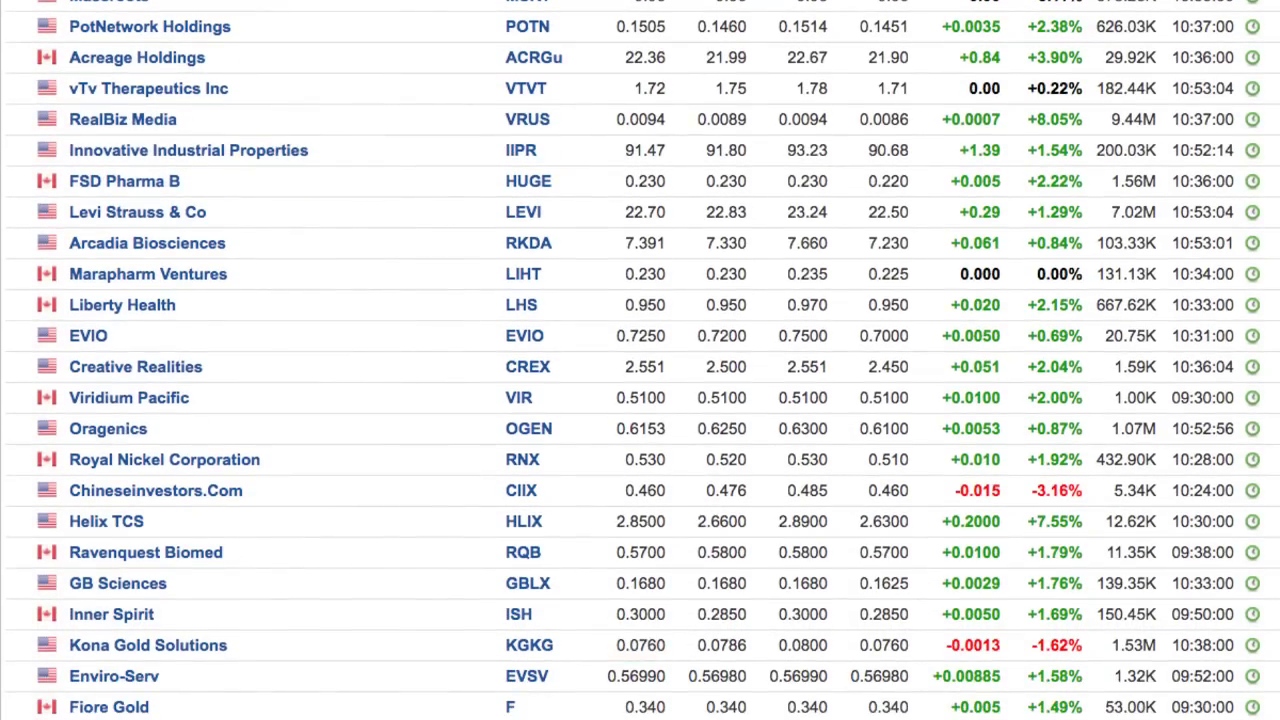
scroll(640, 360, down, 3)
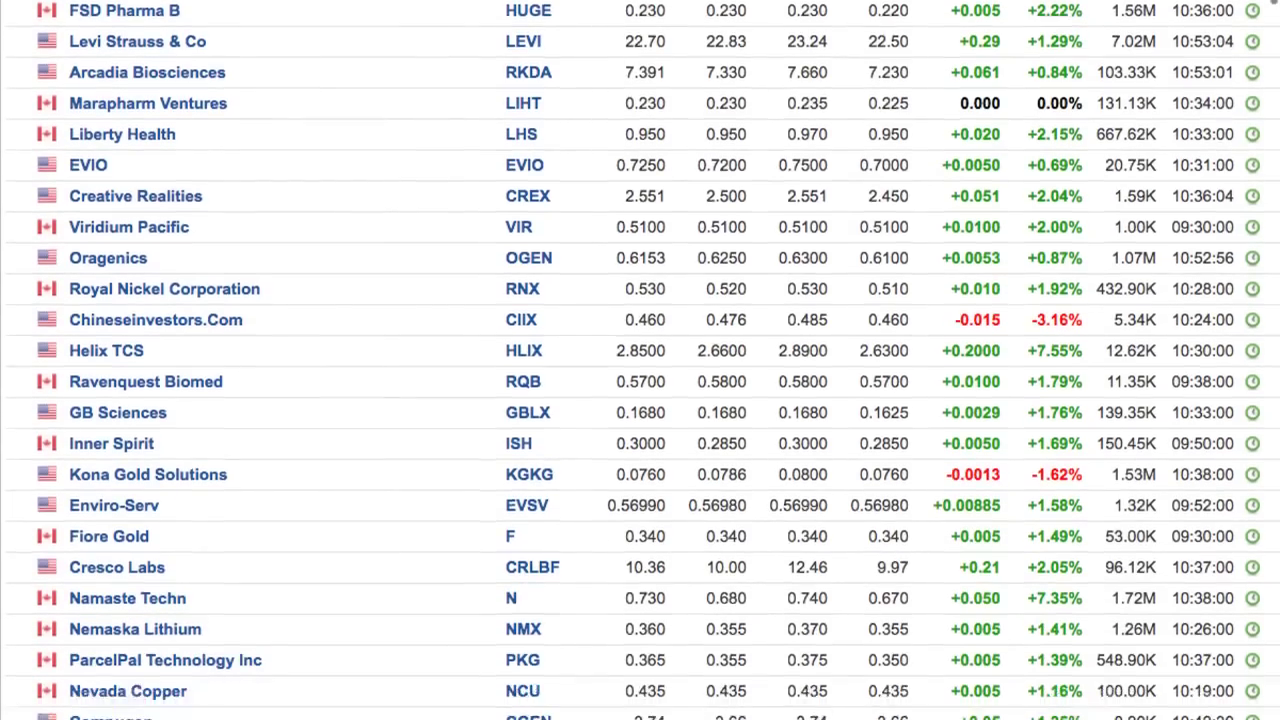
scroll(640, 360, down, 4)
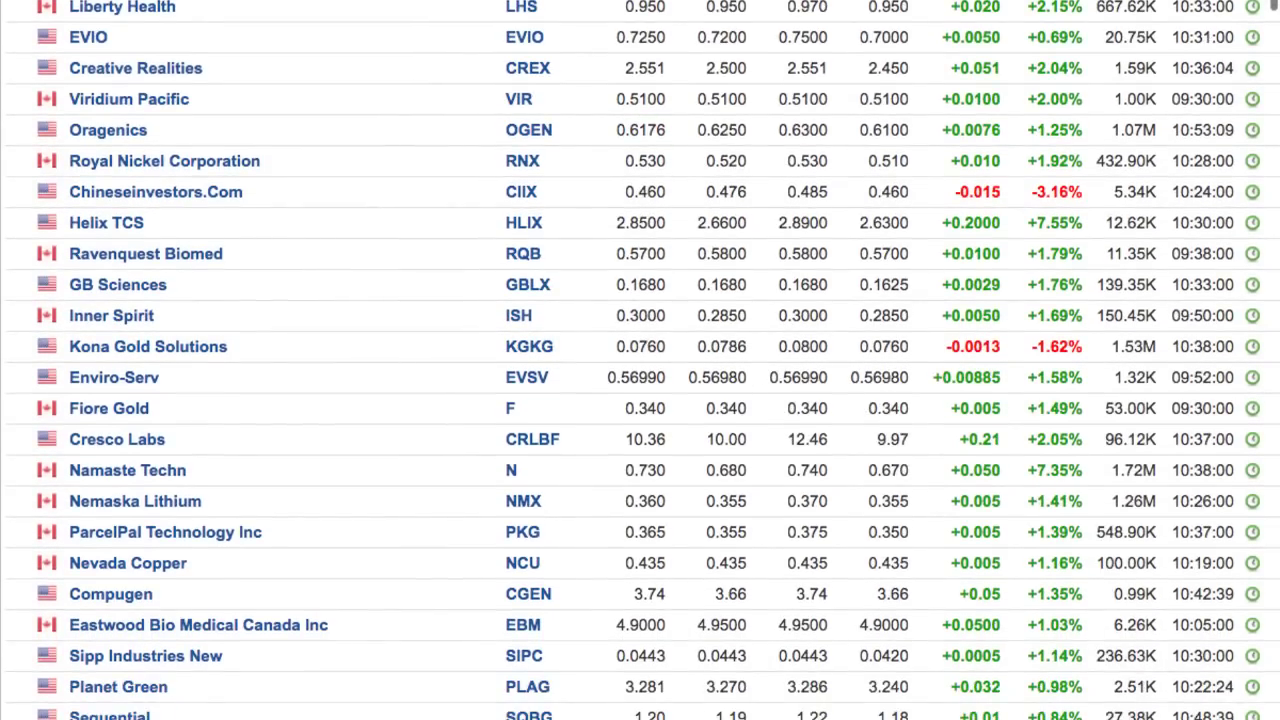
scroll(640, 360, down, 4)
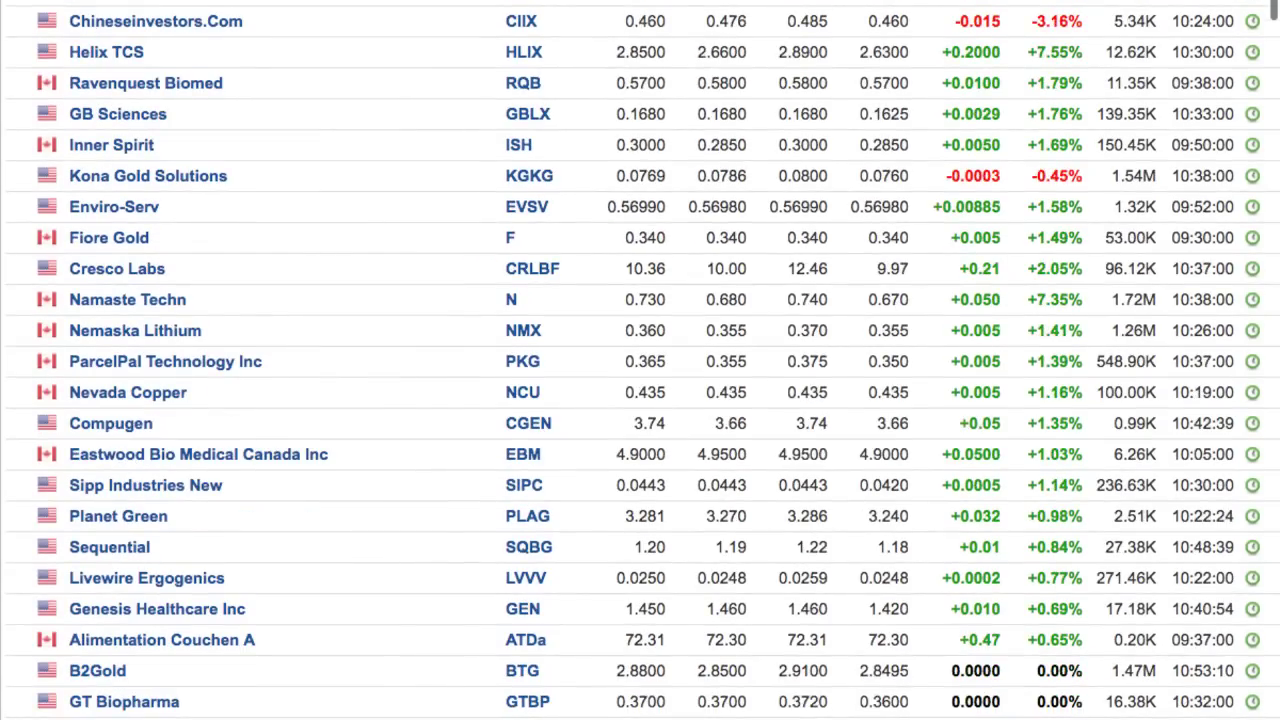
scroll(640, 360, down, 4)
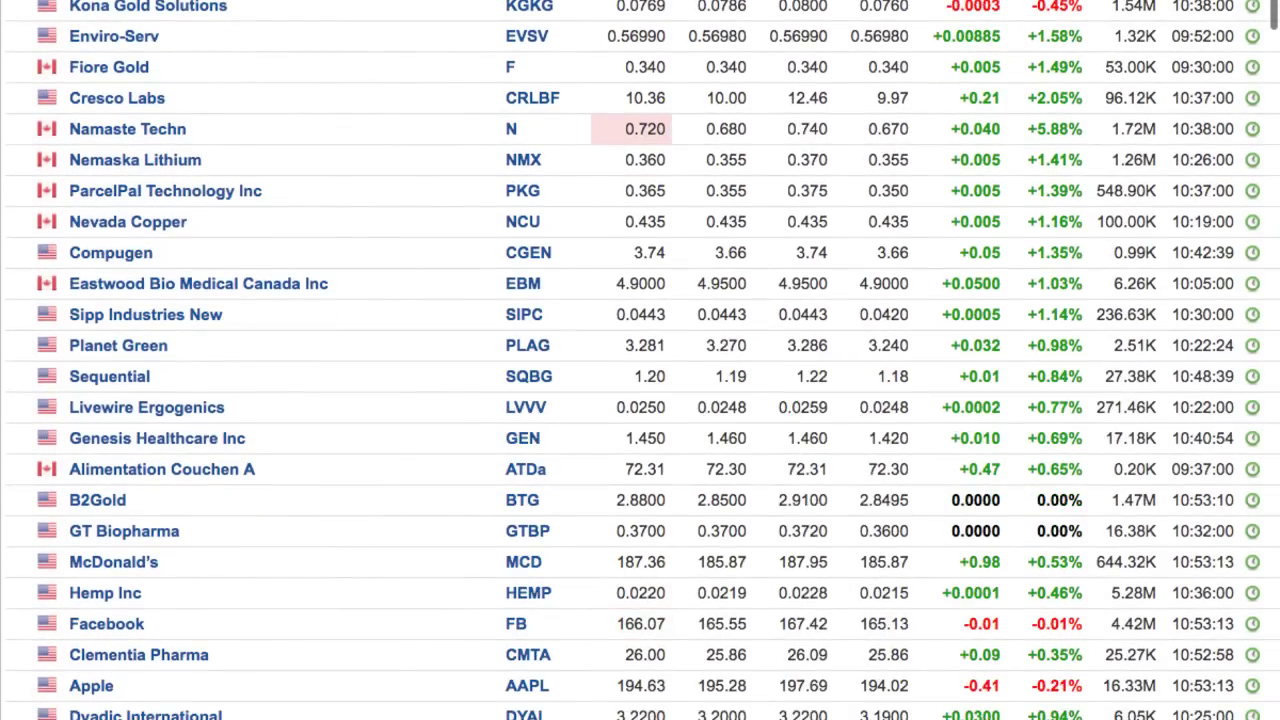
scroll(640, 360, down, 4)
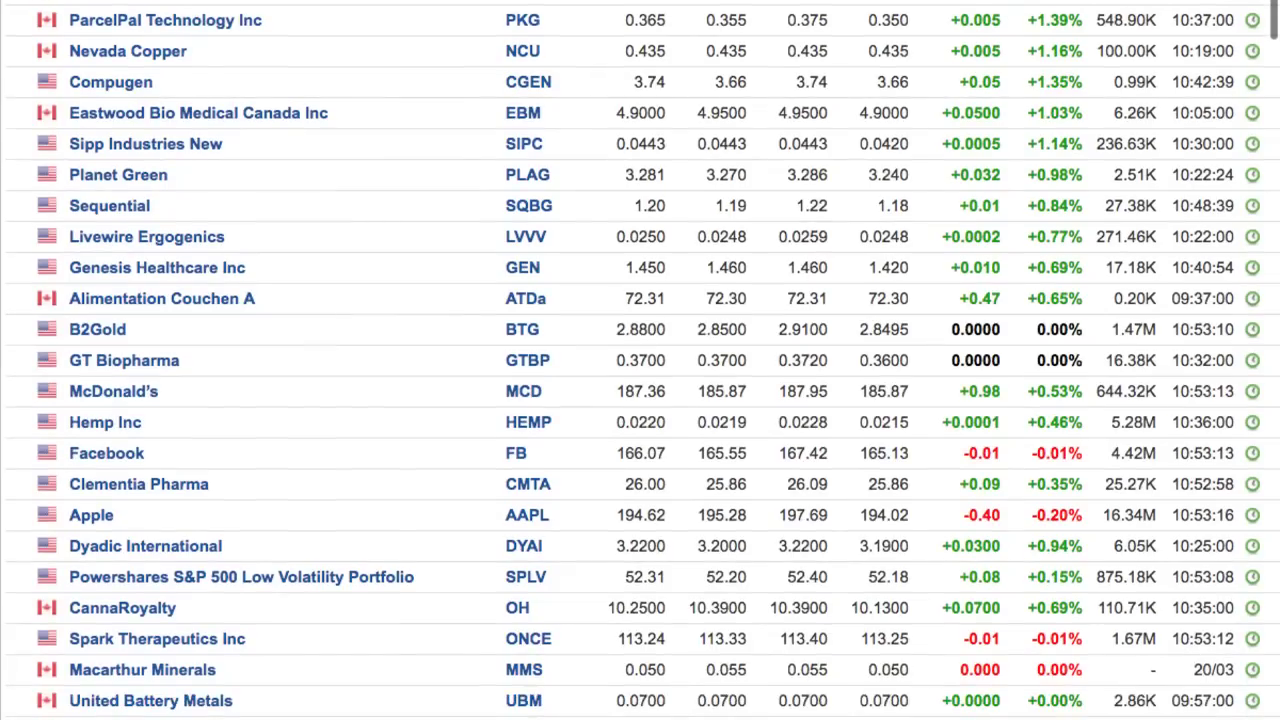
scroll(640, 360, down, 4)
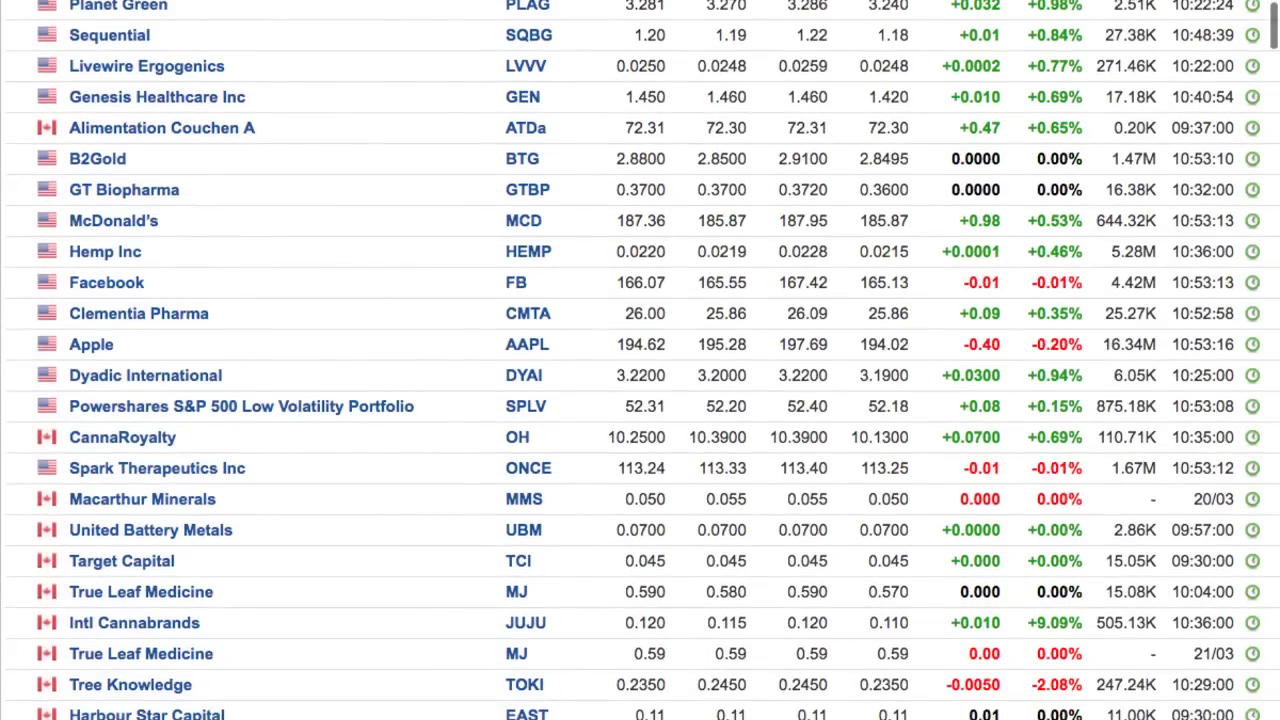
scroll(640, 360, down, 4)
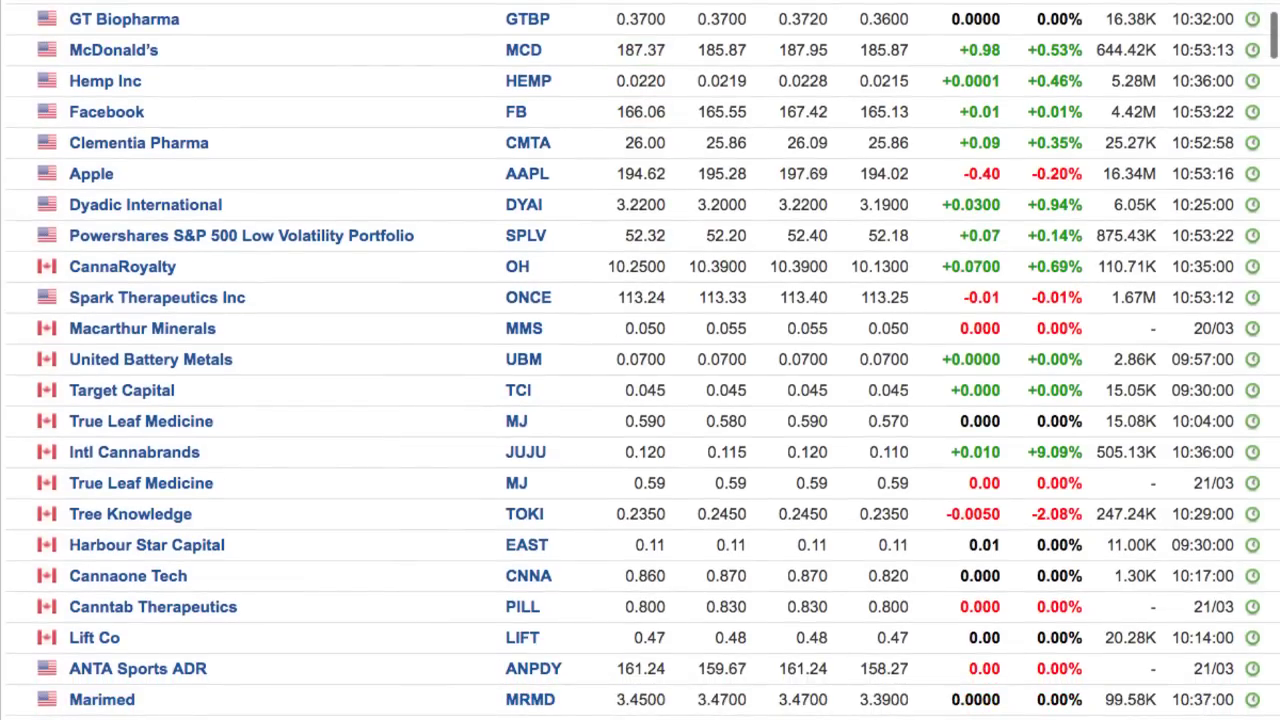
scroll(640, 360, down, 5)
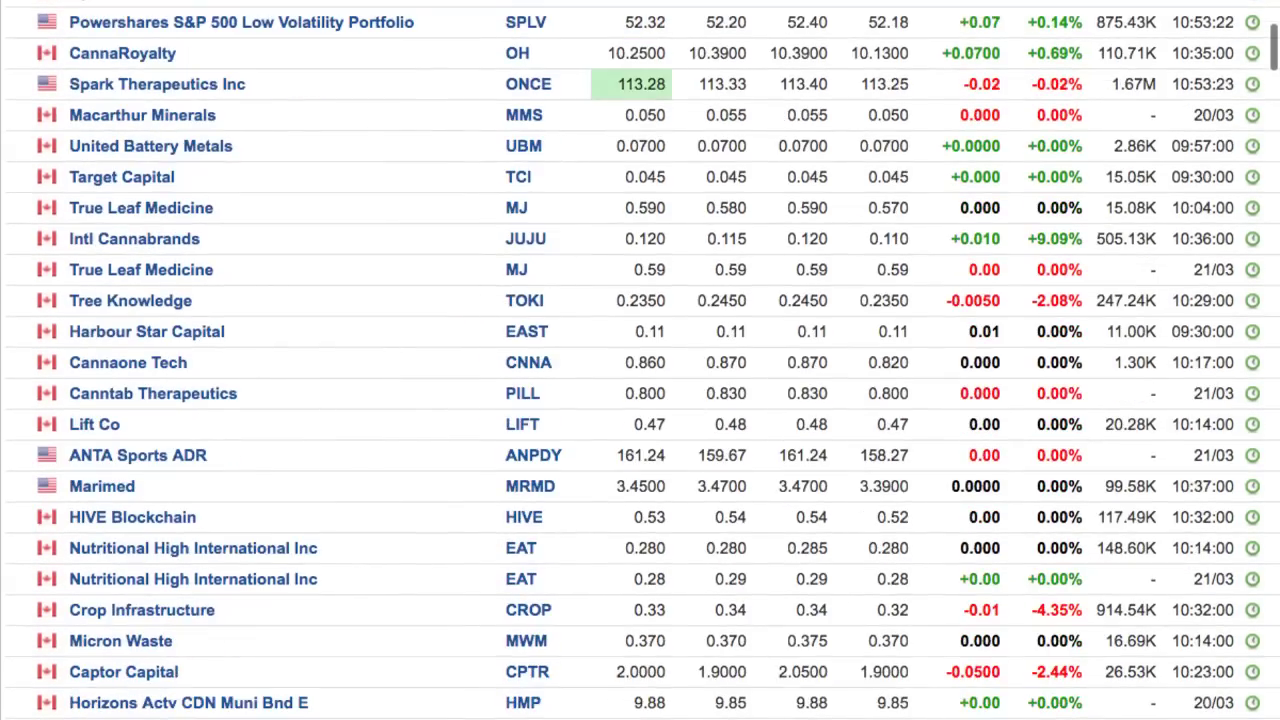
scroll(640, 360, down, 4)
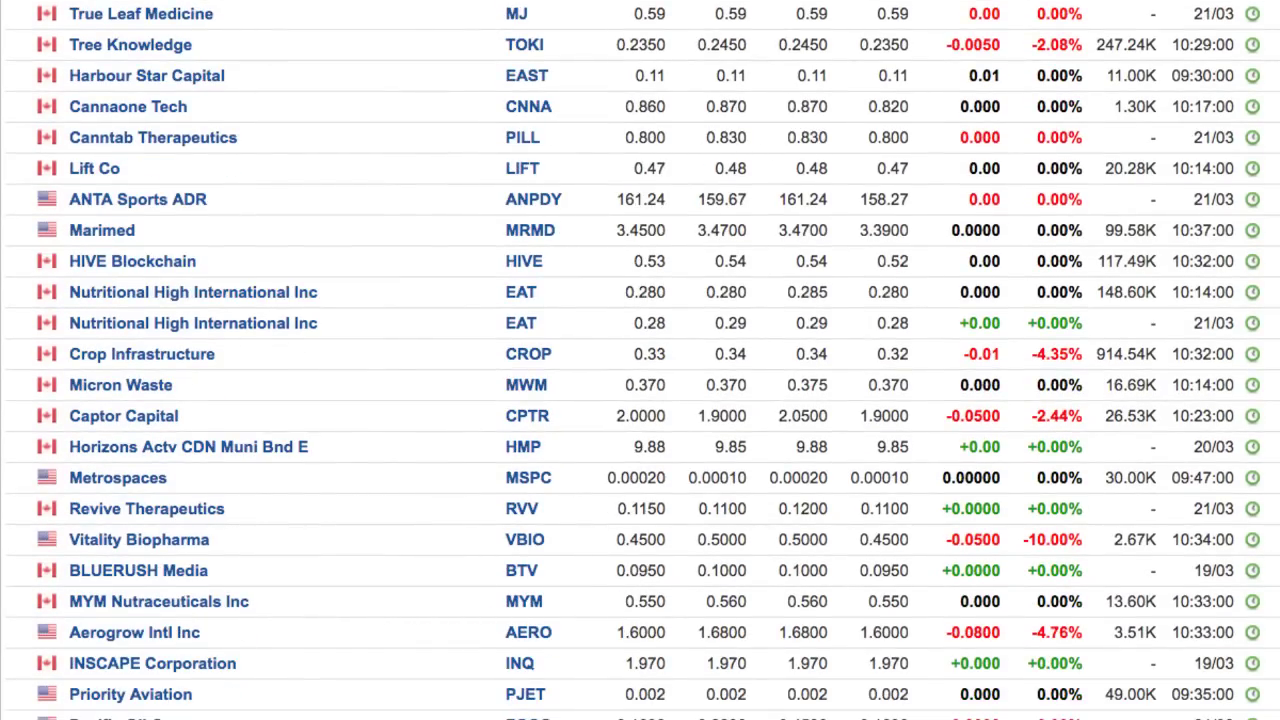
scroll(640, 360, down, 1)
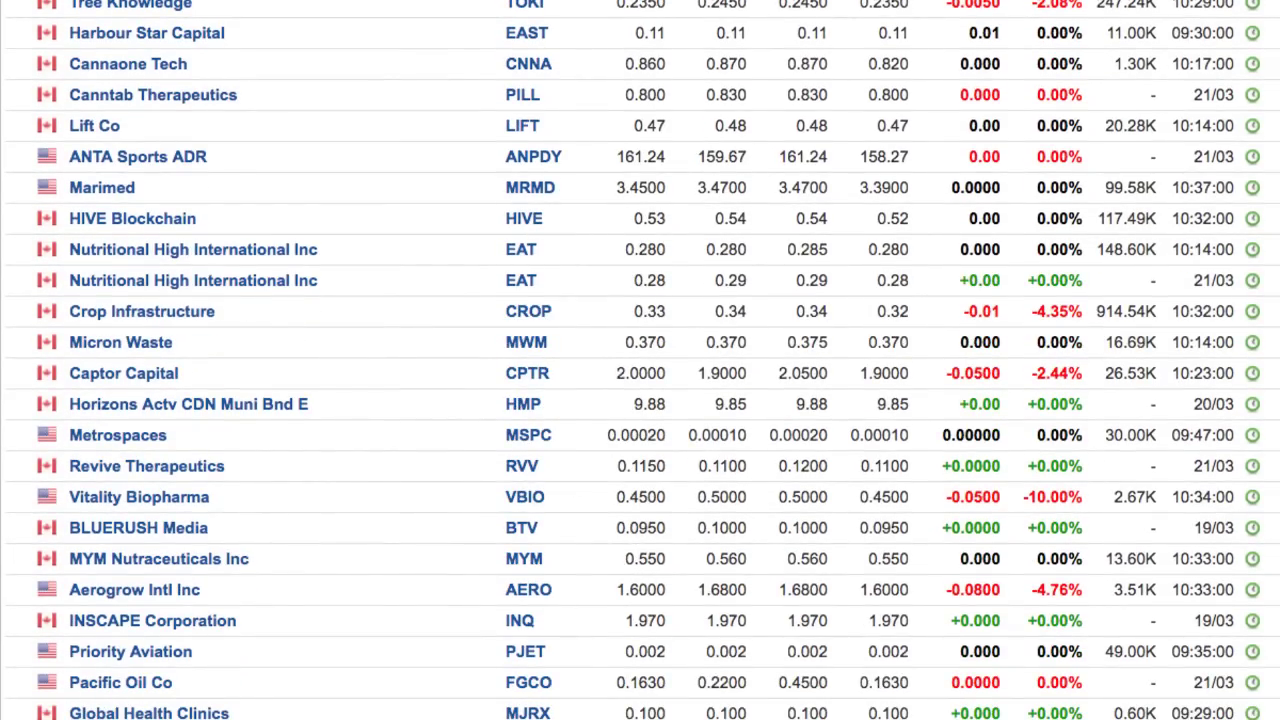
scroll(640, 360, down, 4)
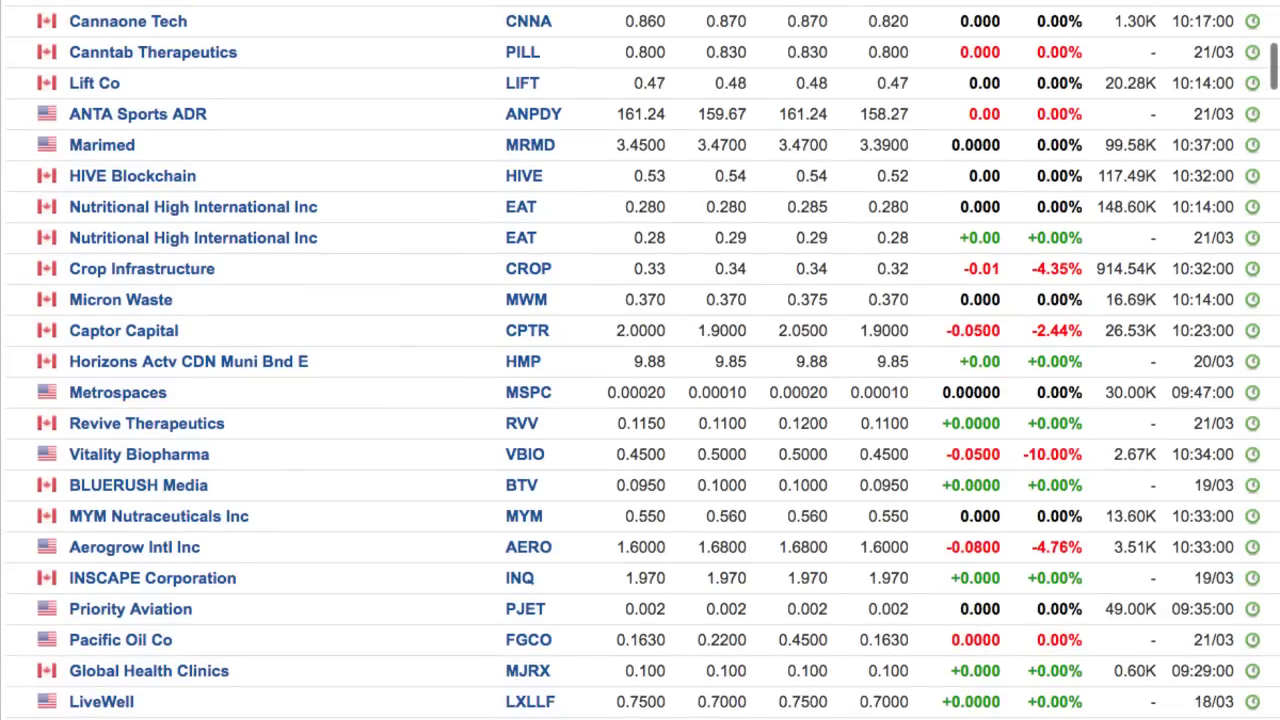